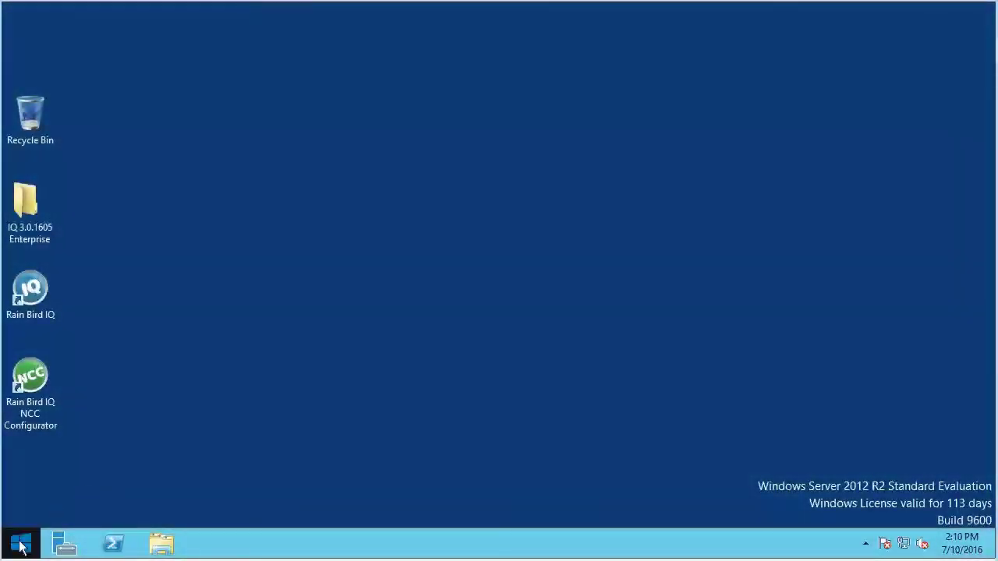
- Run ipconfig /all in an administrator Command Prompt to read the IPv4 address and 192.168.1.1 gateway
right_click(20, 546)
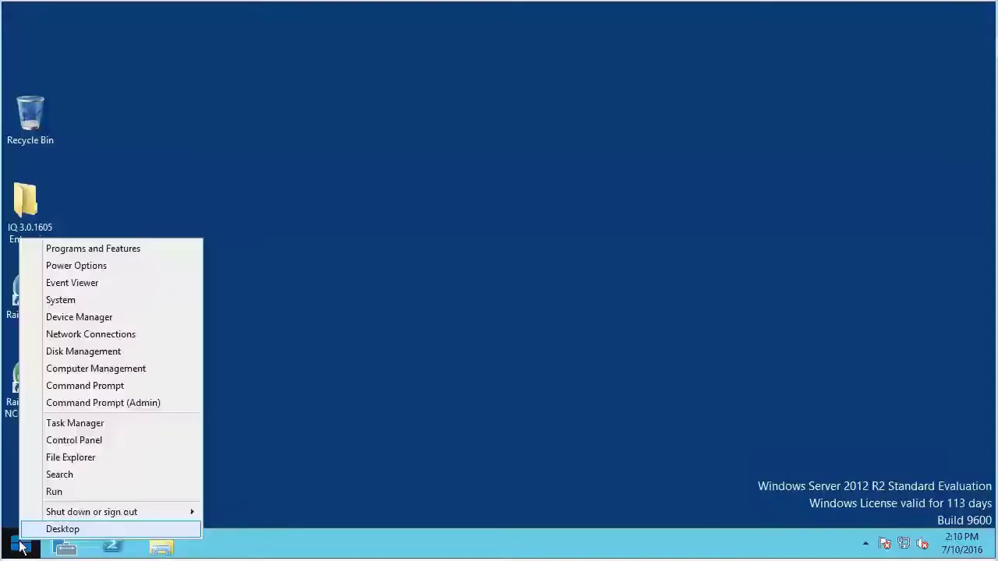
left_click(86, 390)
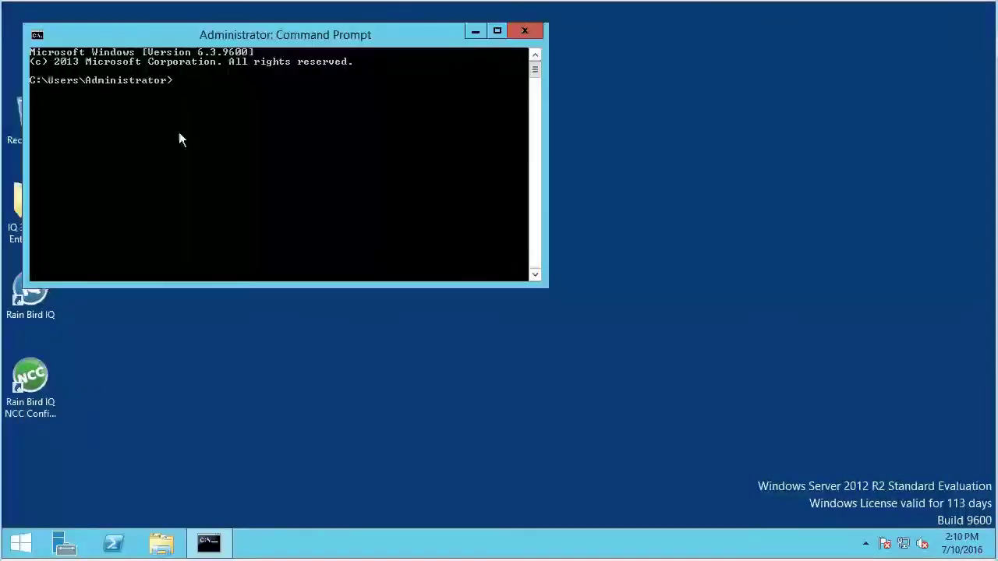
left_click_drag(177, 36, 245, 59)
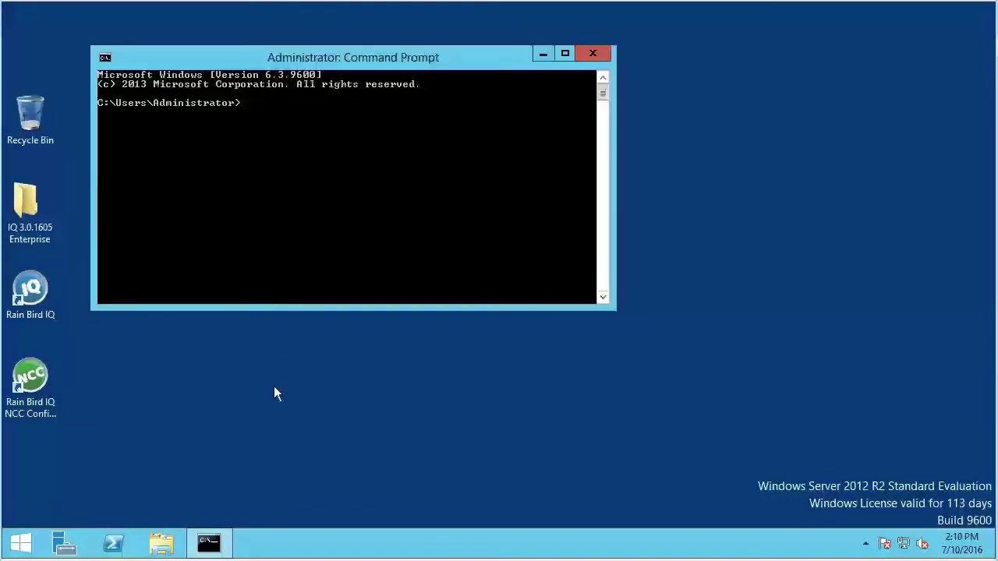
type("ipconfig /all")
key("Return")
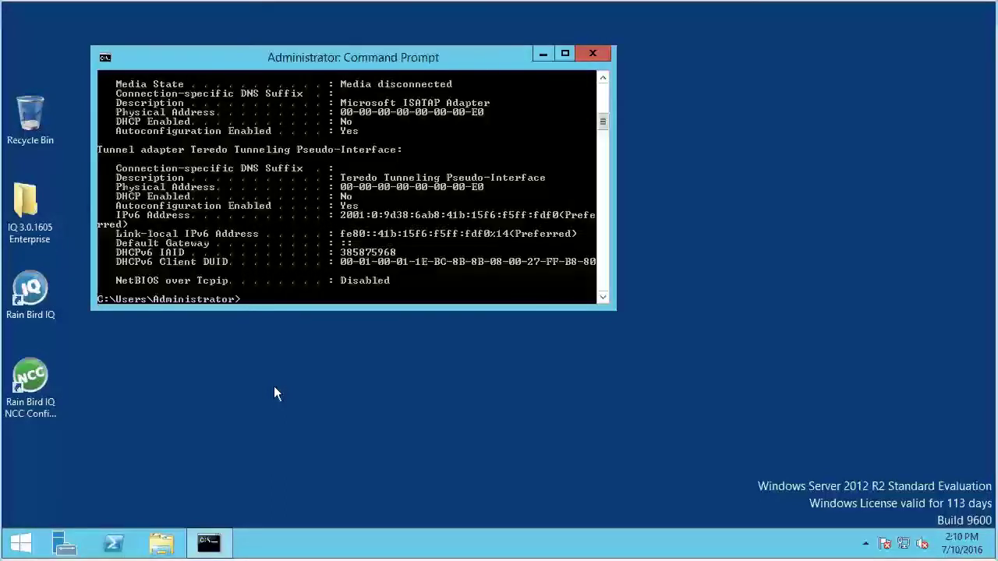
left_click_drag(615, 310, 628, 470)
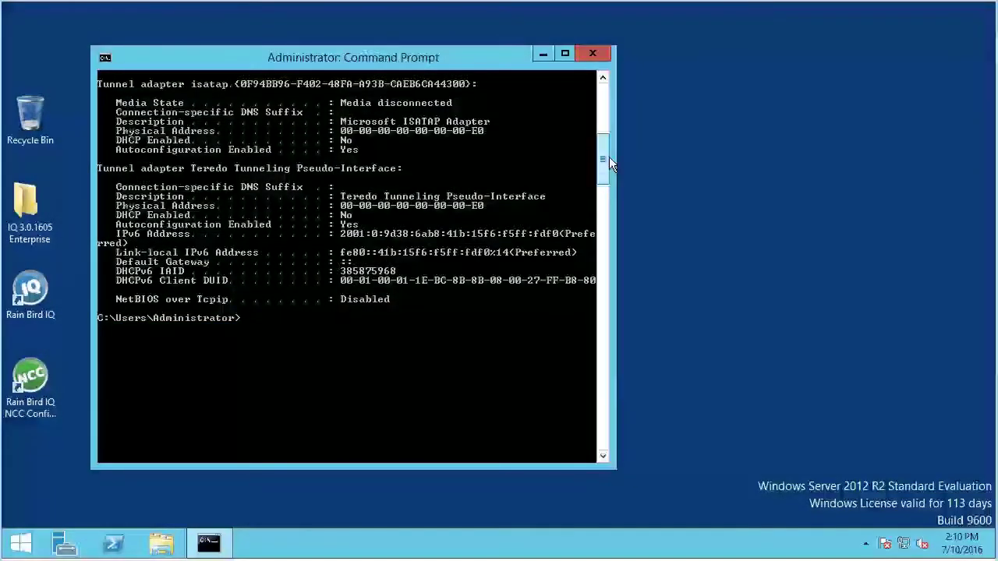
left_click_drag(608, 157, 608, 103)
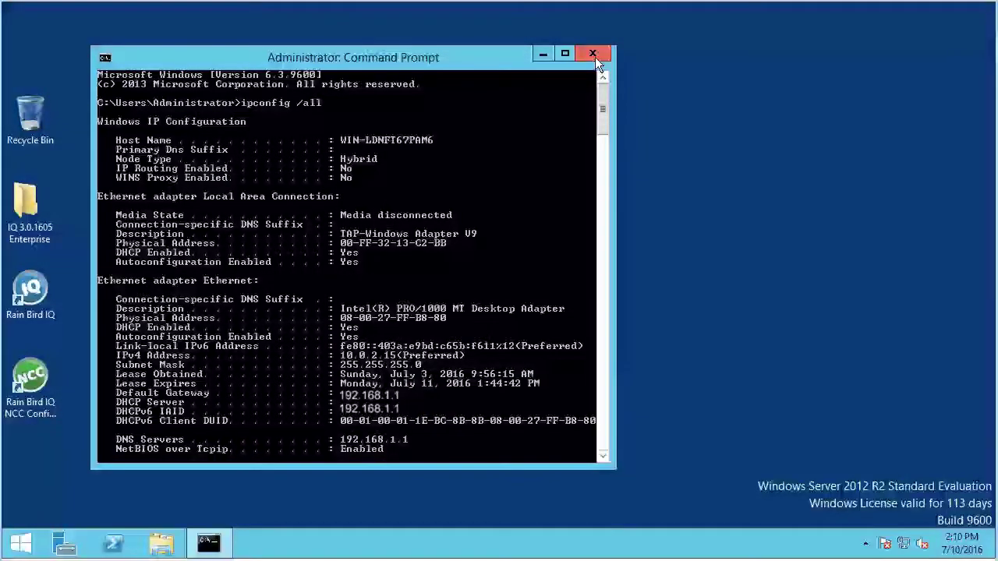
- Close the Administrator Command Prompt window
left_click(593, 55)
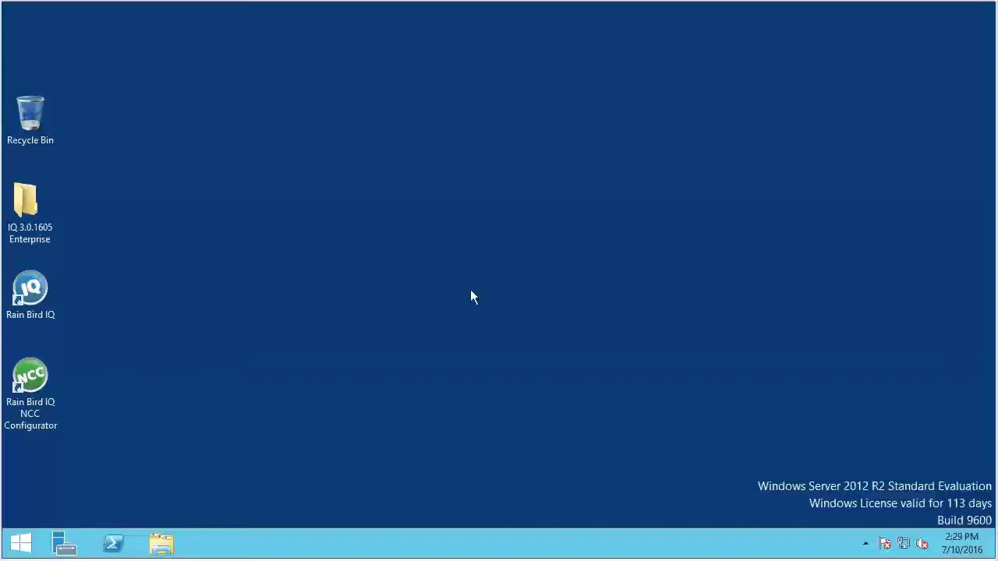
- Launch Internet Explorer and go to the router at 192.168.1.1
left_click(17, 549)
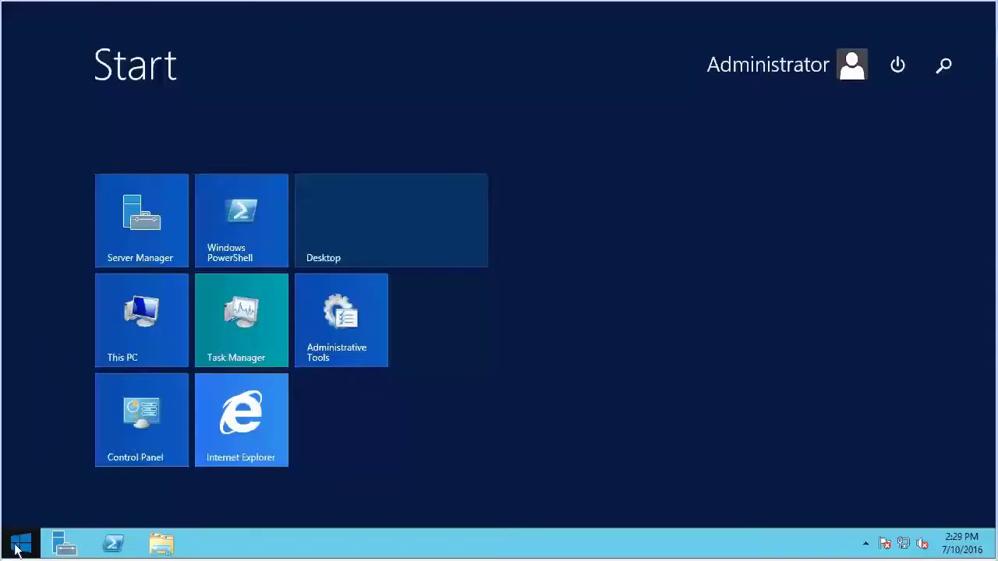
left_click(252, 424)
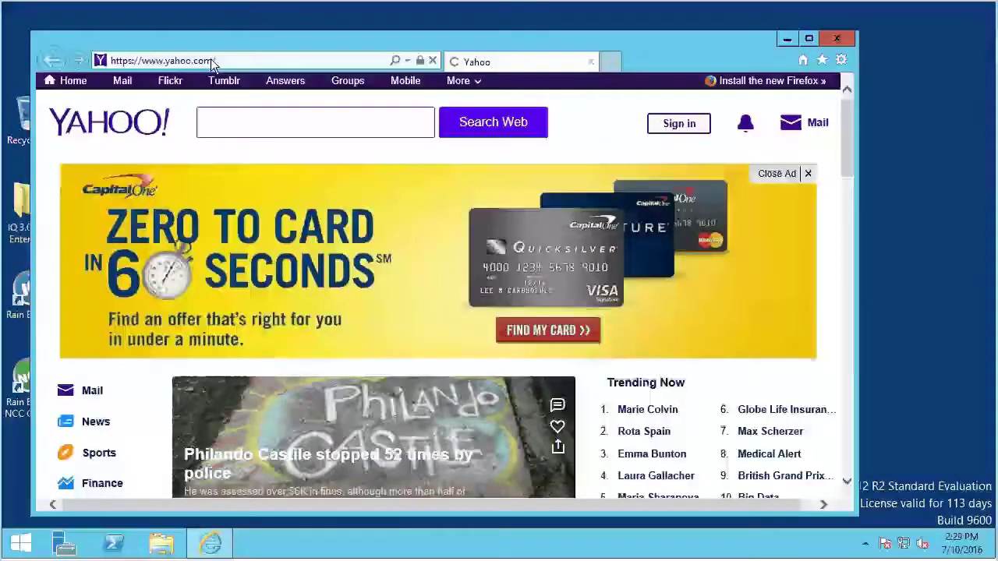
left_click(245, 60)
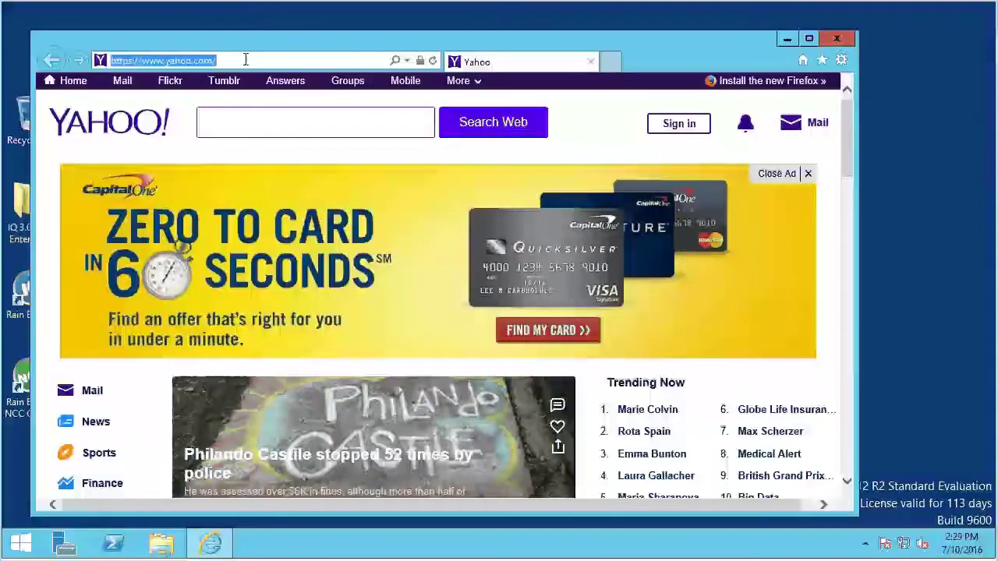
type("192.1")
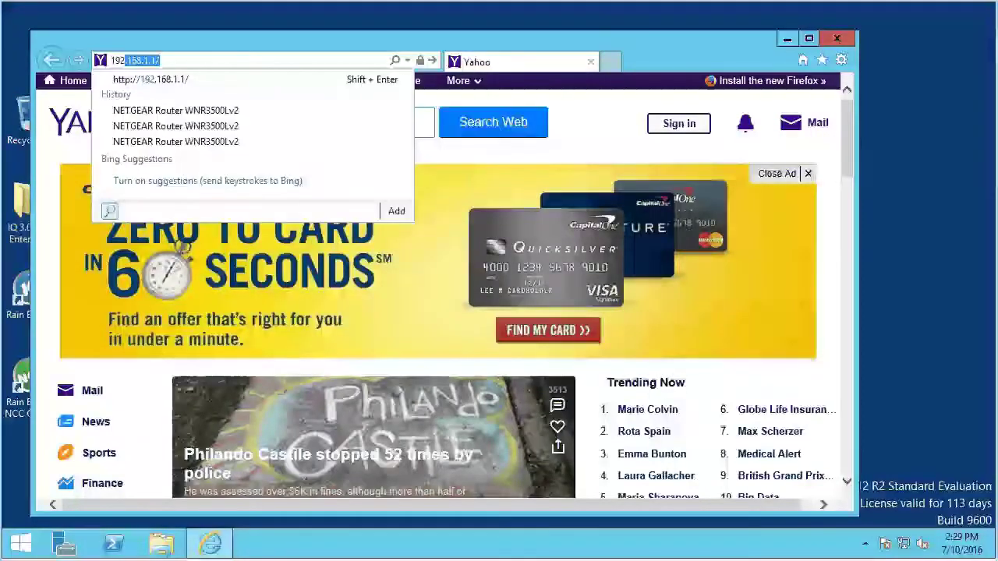
type("68.1")
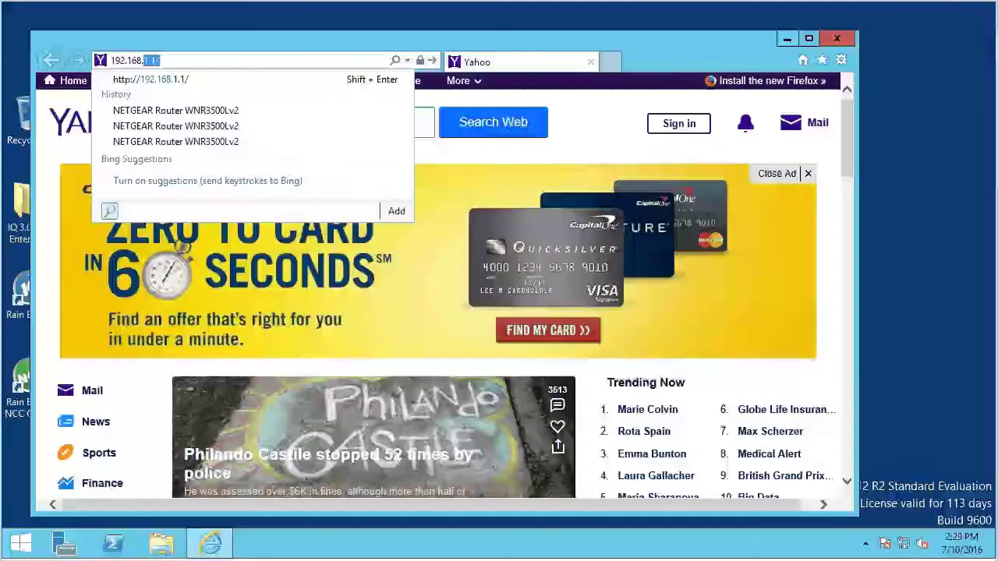
type(".1")
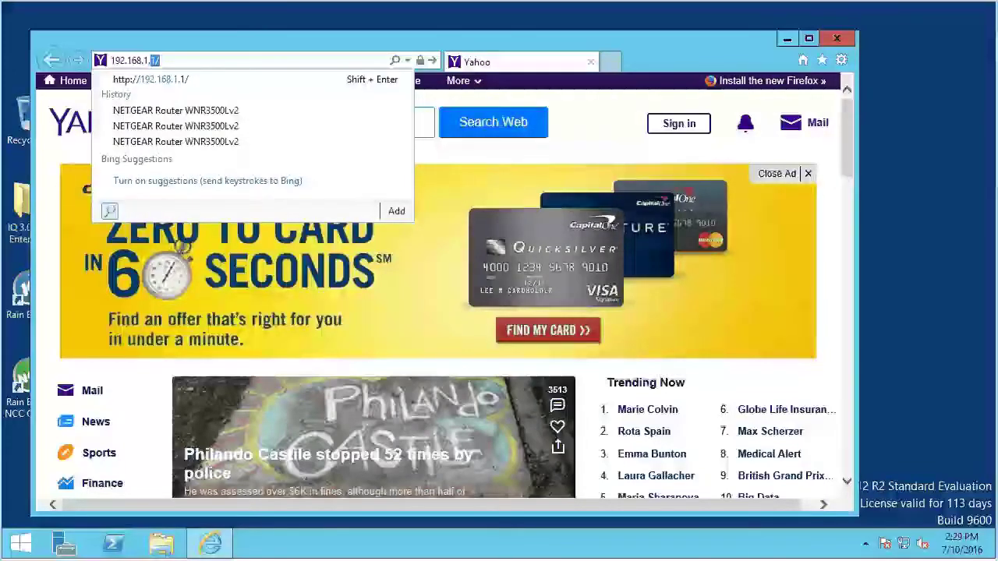
key("Return")
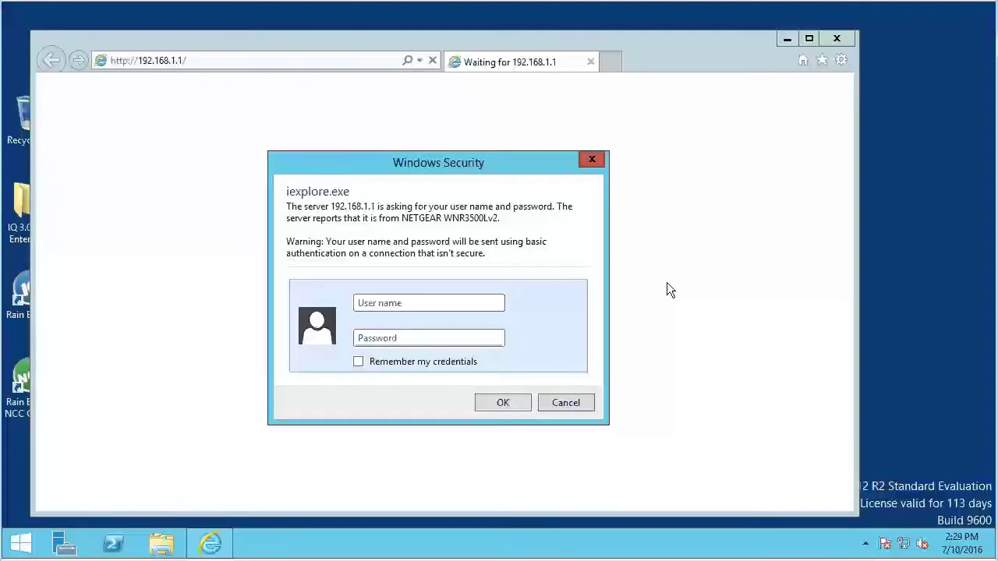
- Log in to the router with its user name and password
type("admin")
key("Tab")
type("passwor")
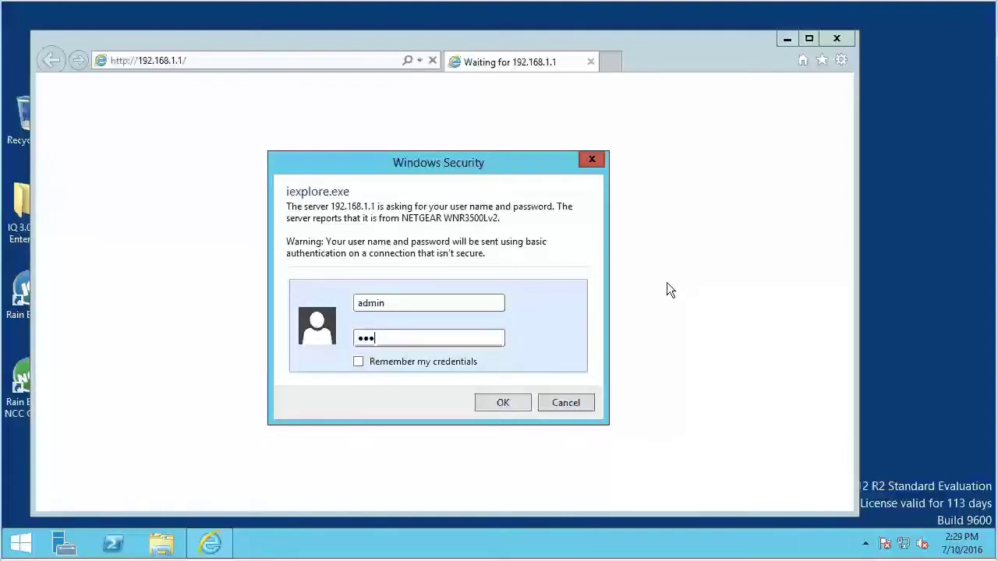
type("d")
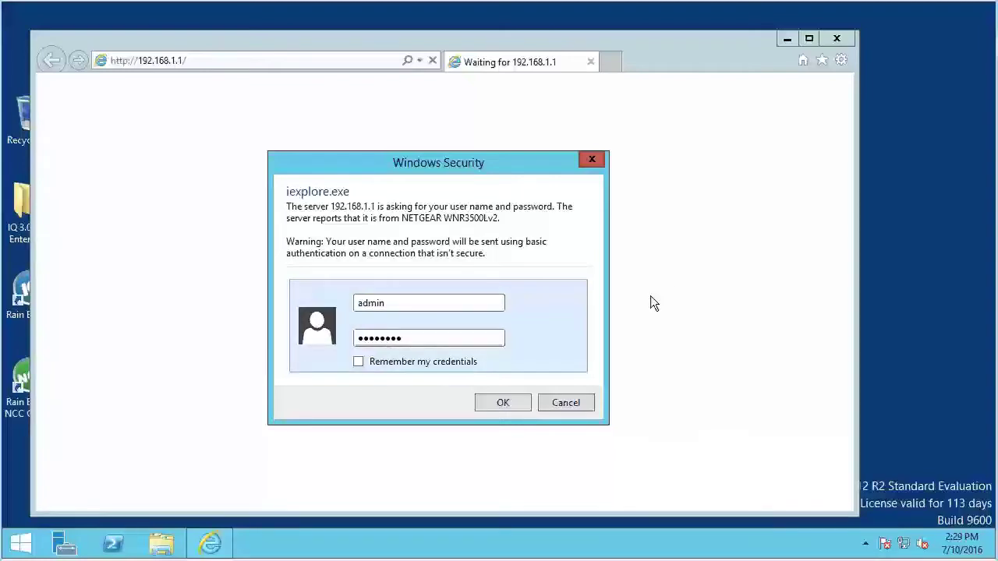
left_click(512, 402)
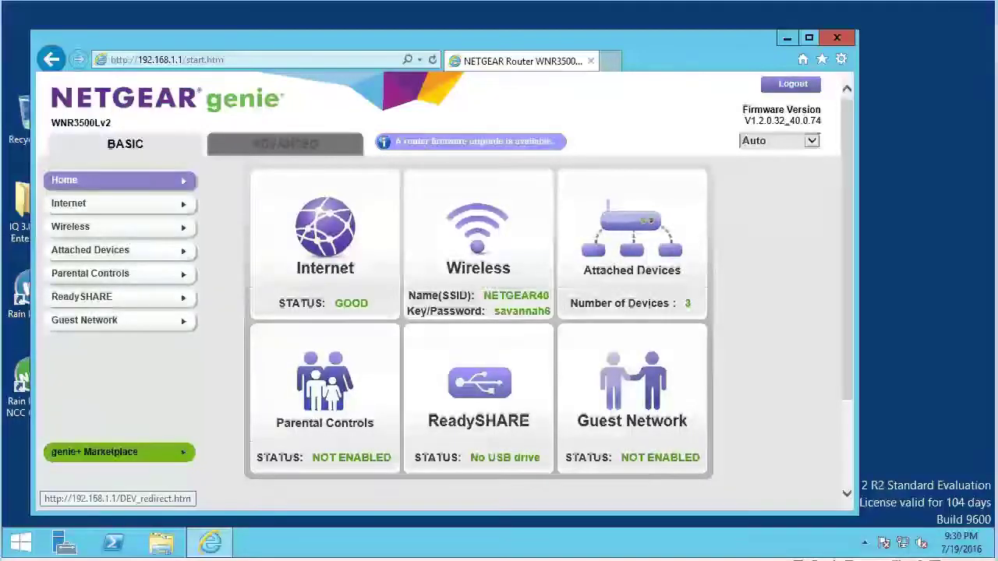
- Check the attached devices and bring up the LAN Setup page
left_click(118, 254)
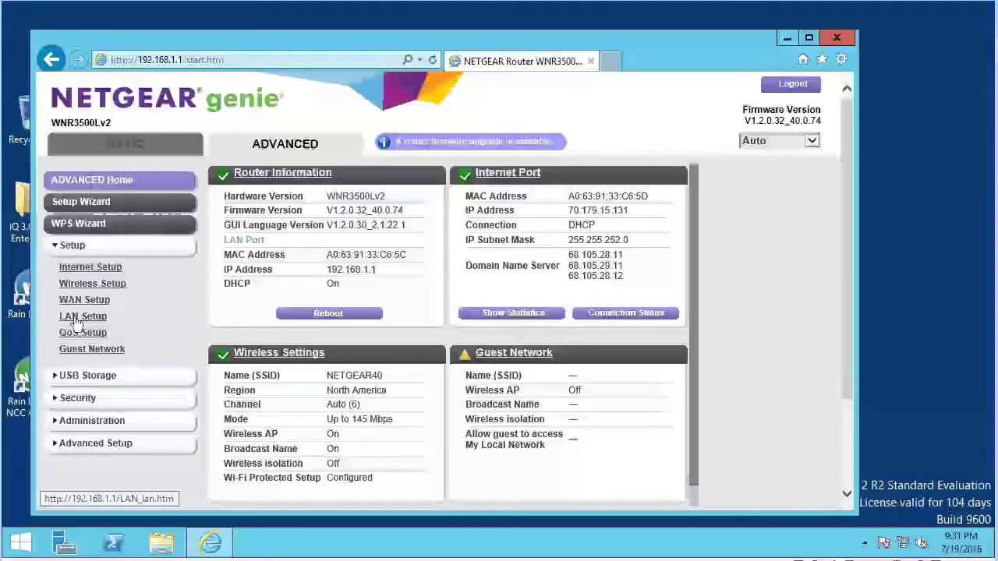
left_click(76, 318)
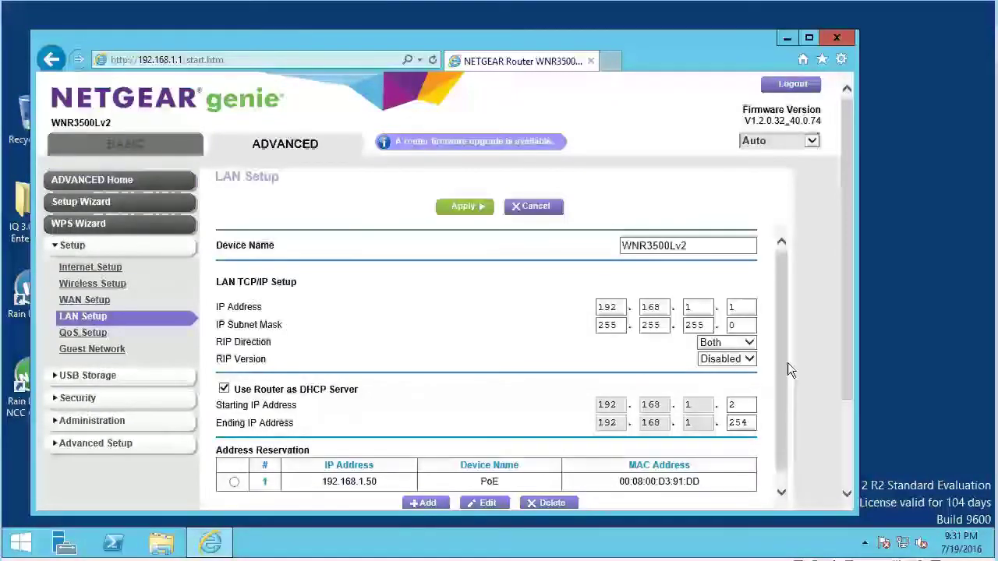
- Scroll down to Address Reservation on the LAN Setup page and add a new entry
left_click_drag(846, 351, 855, 398)
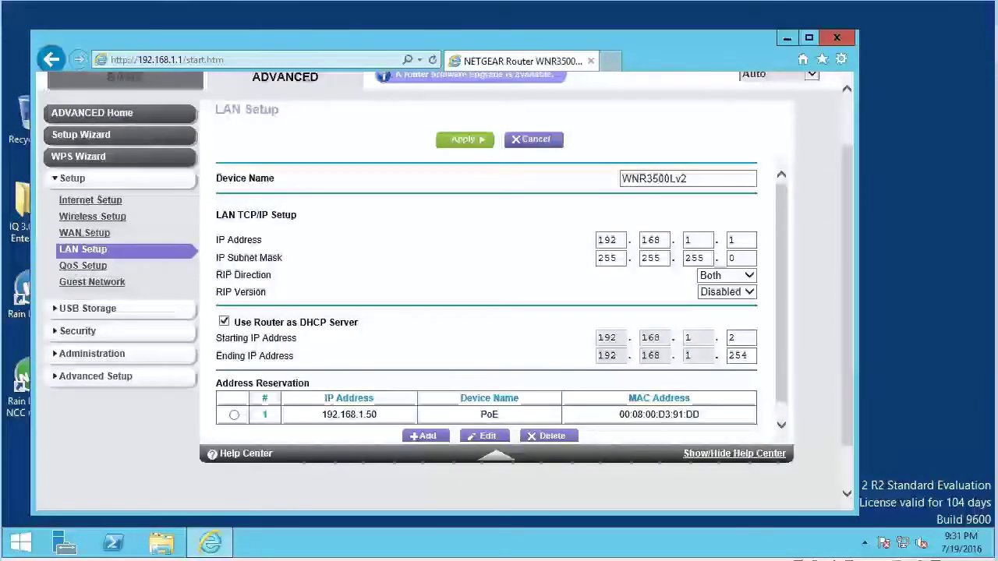
left_click(427, 437)
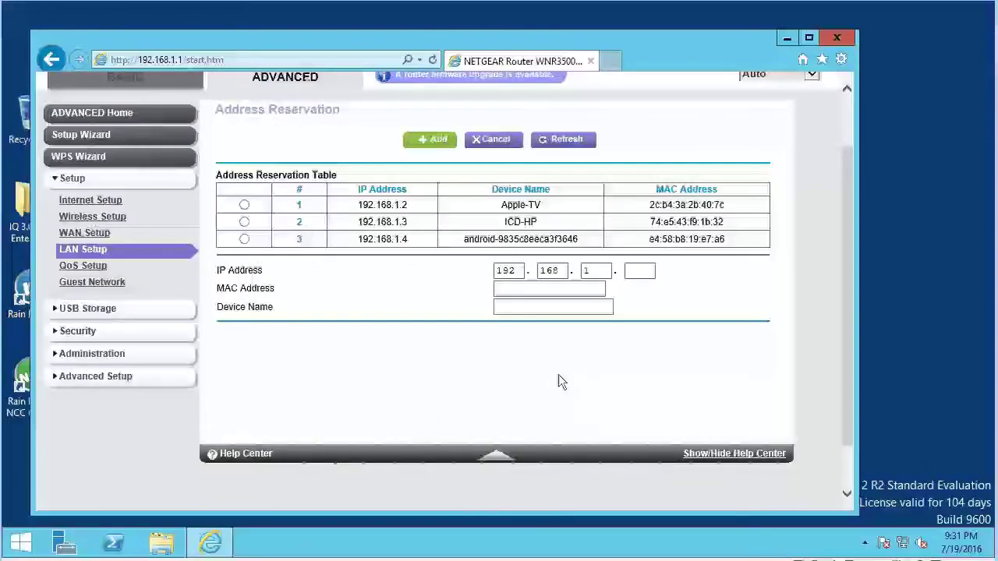
- Reserve 192.168.1.75 for MAC 00:08:00:D3:91:DD under the name 'NCC-EN cartridge'
left_click(636, 270)
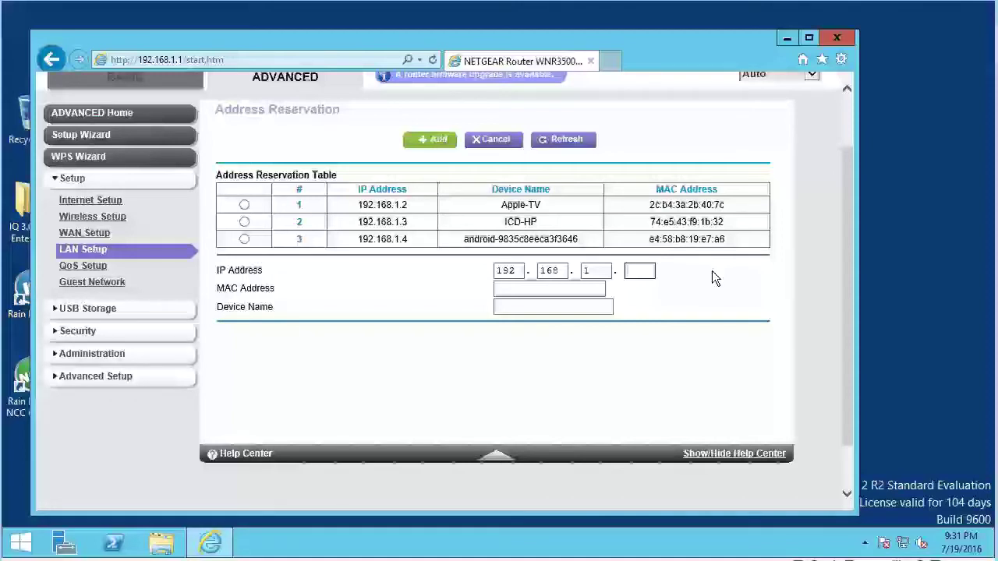
type("75")
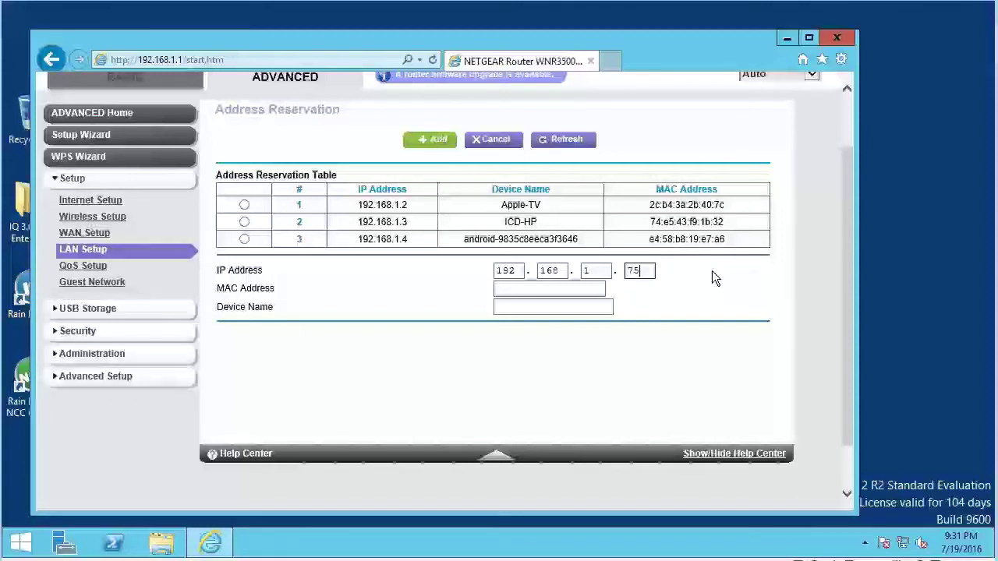
left_click(544, 290)
type("00")
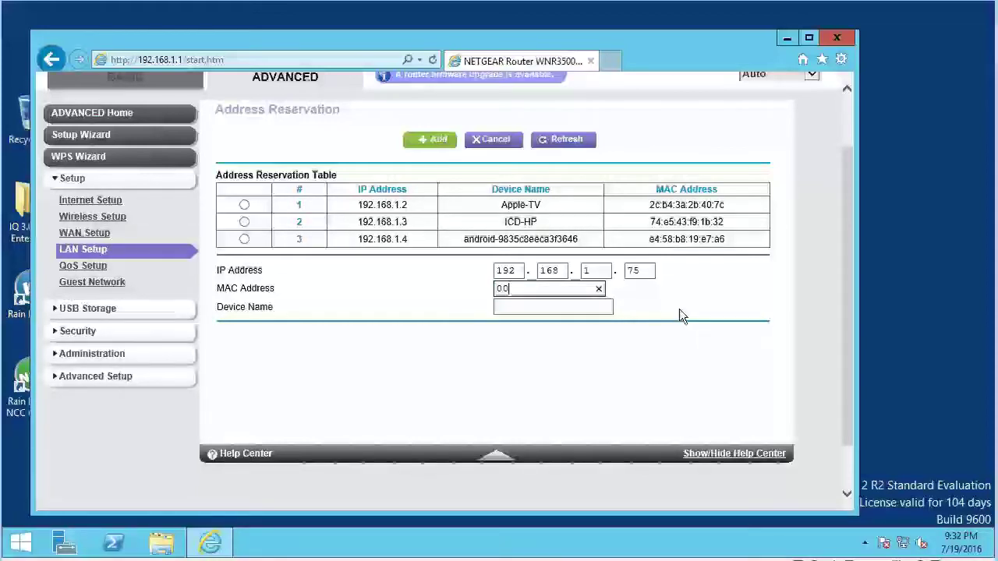
type(":08")
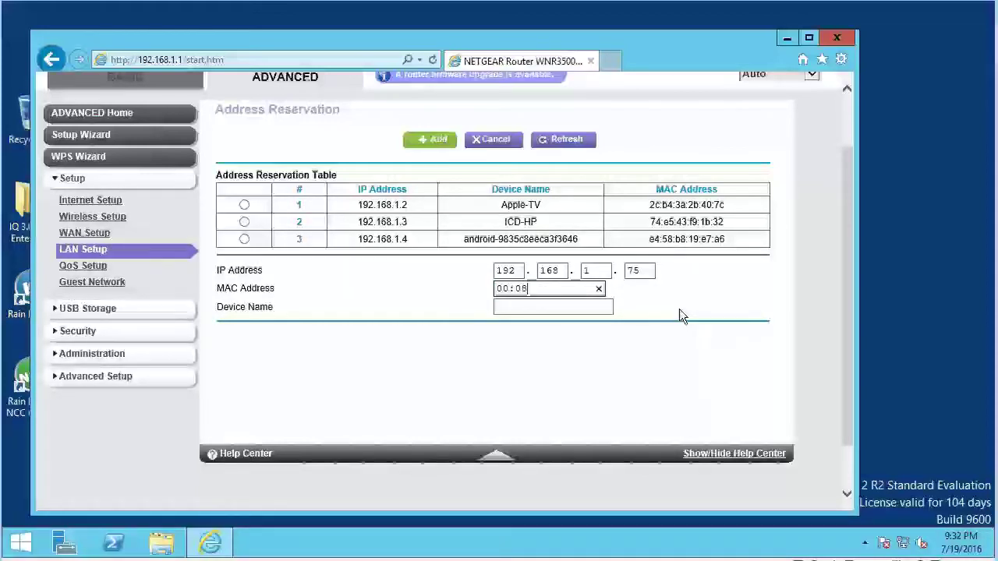
type(":00")
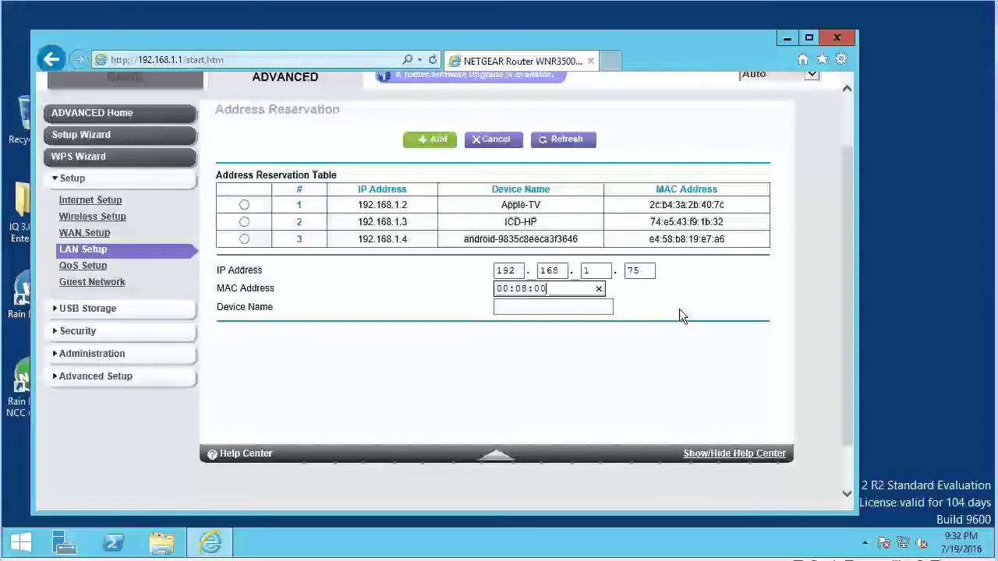
type(":D")
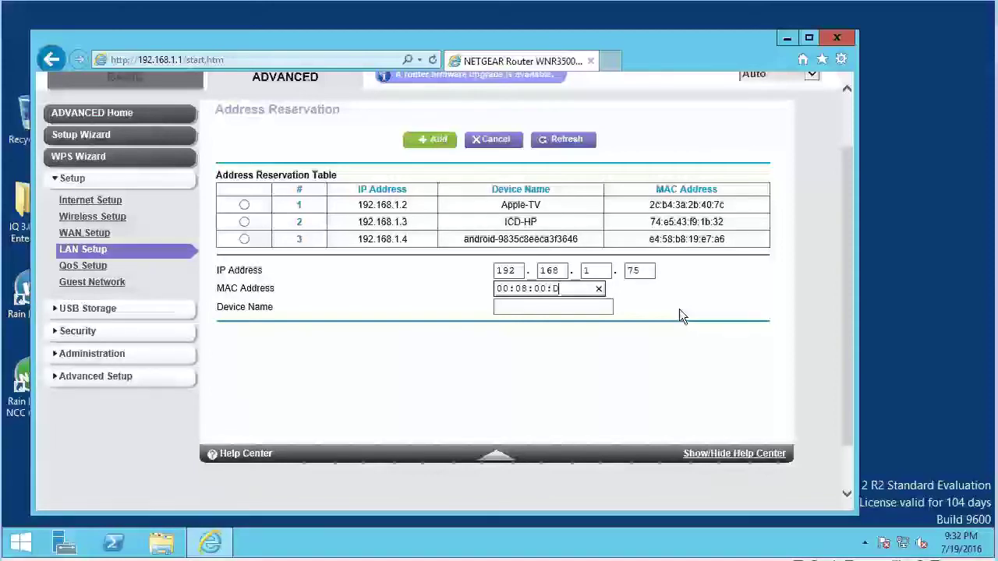
type("3:91:")
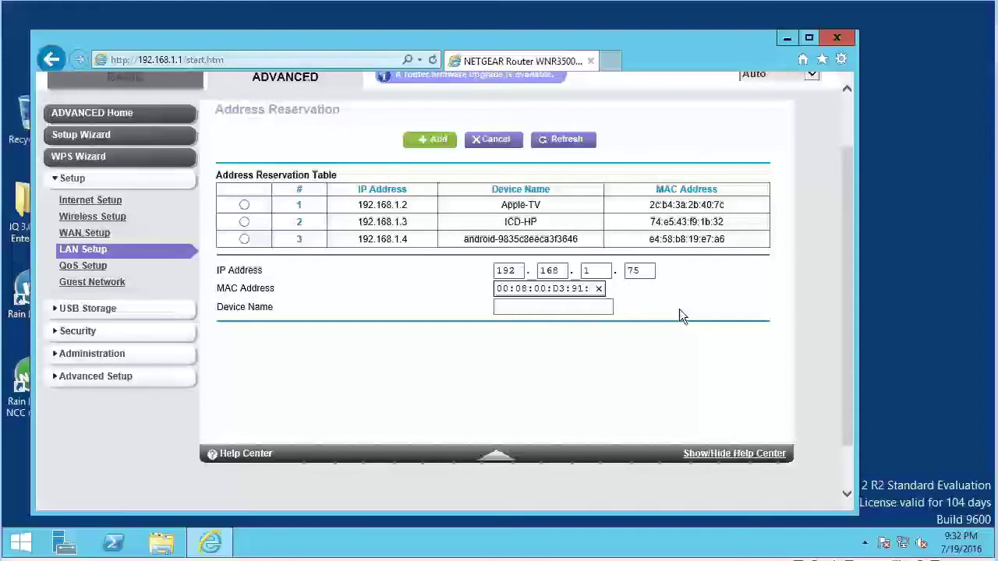
type("DD")
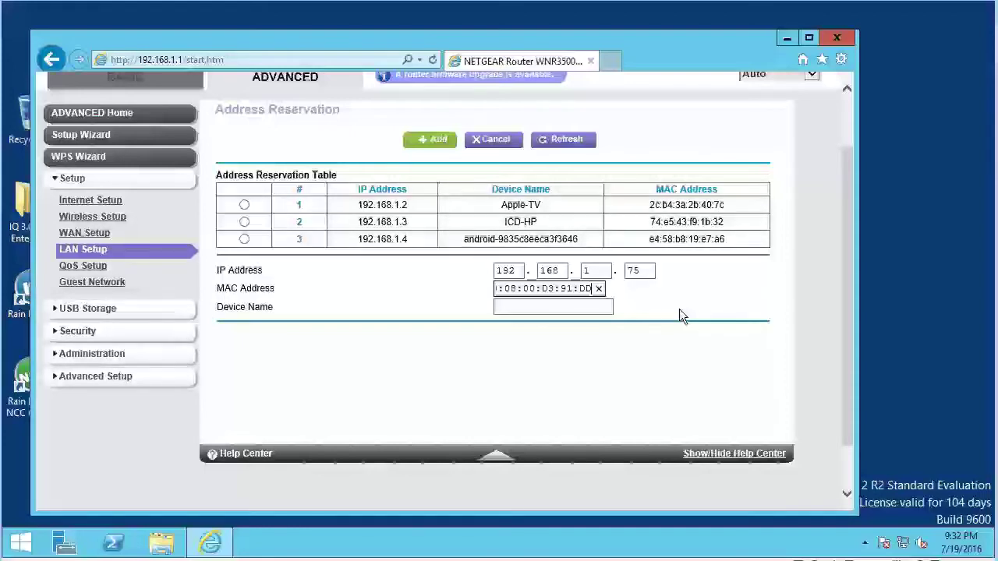
left_click(569, 307)
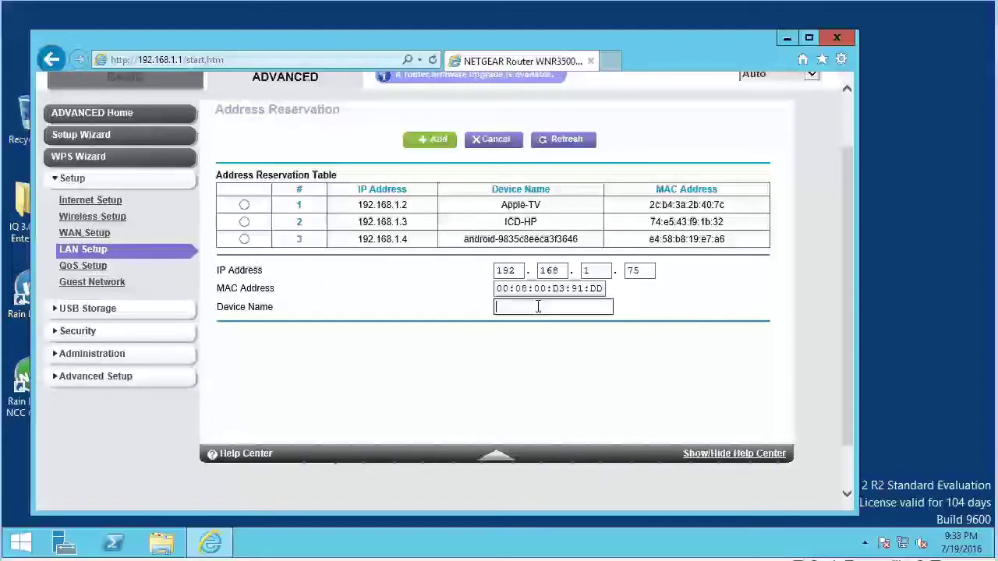
type("NCC")
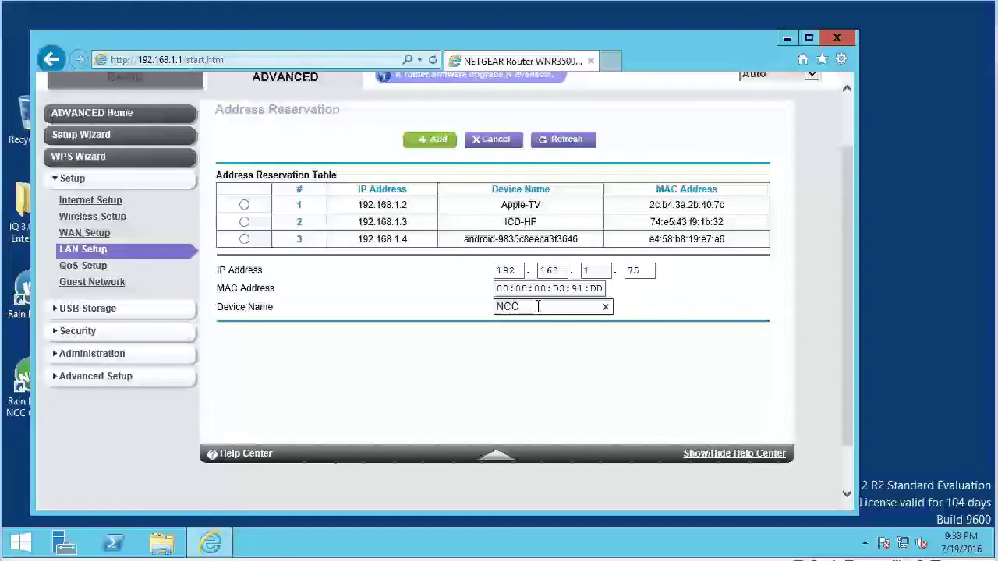
type("-EN")
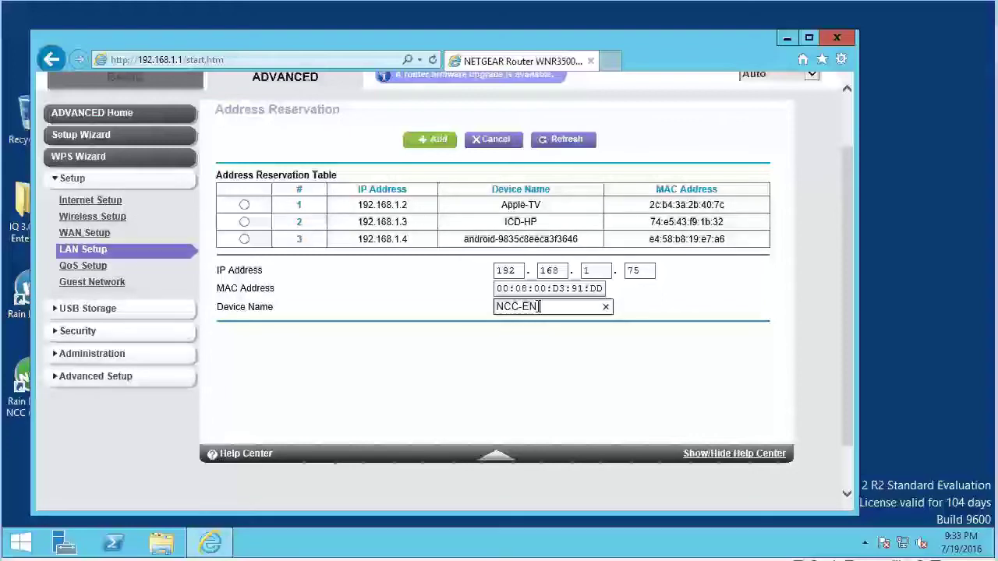
type("Cartri")
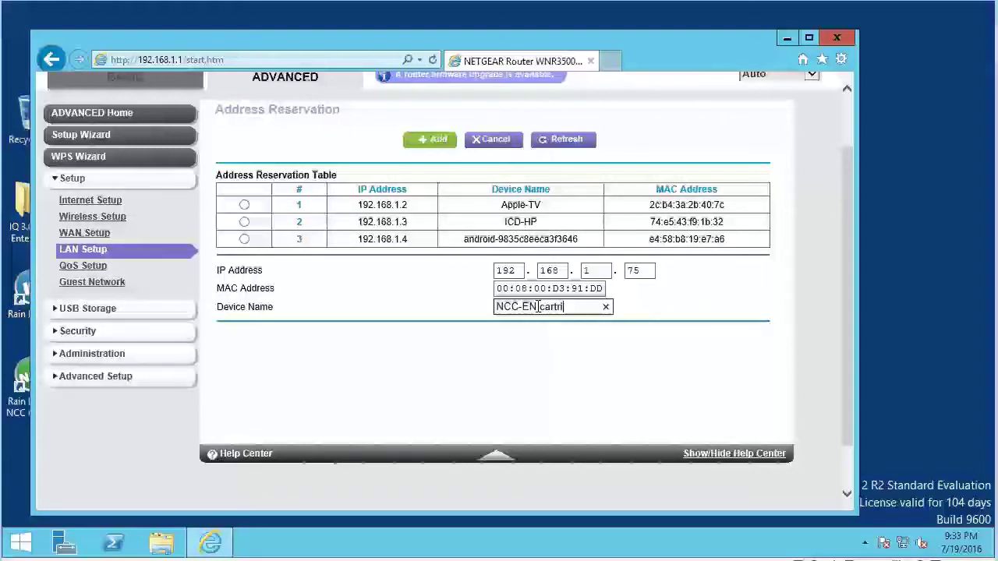
type("dge")
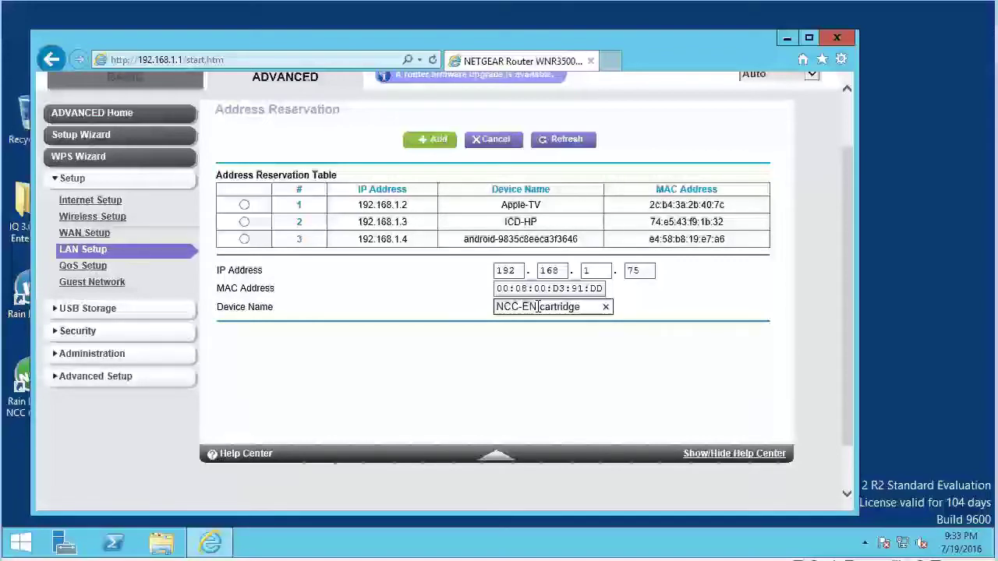
left_click(538, 306)
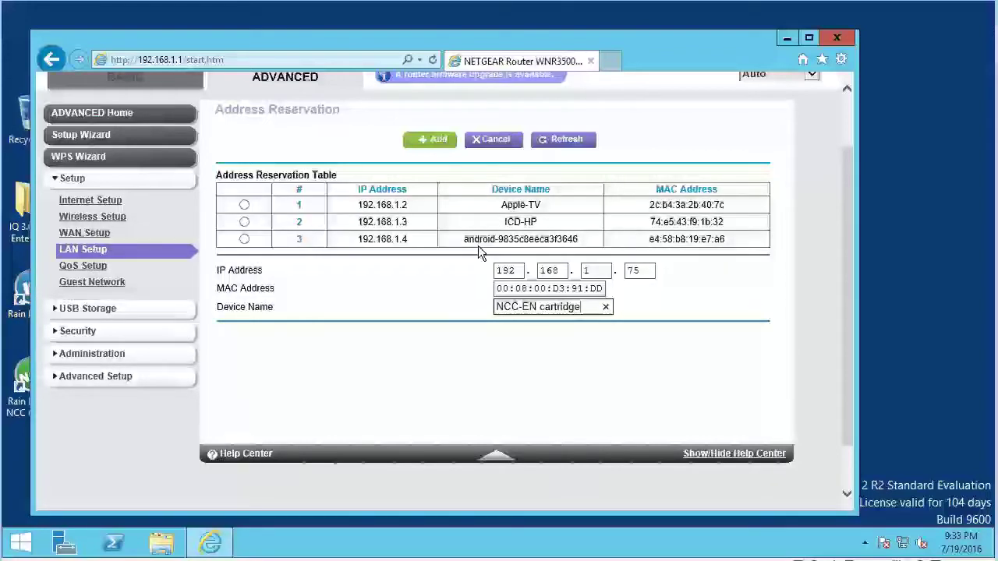
left_click(436, 142)
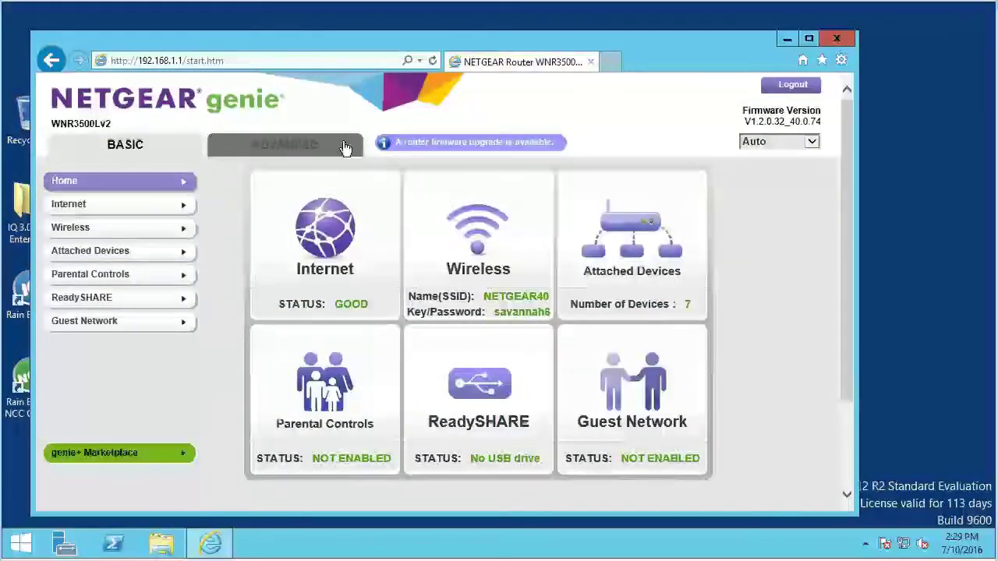
- Go to Advanced Setup > Port Forwarding and start a new custom service
left_click(305, 153)
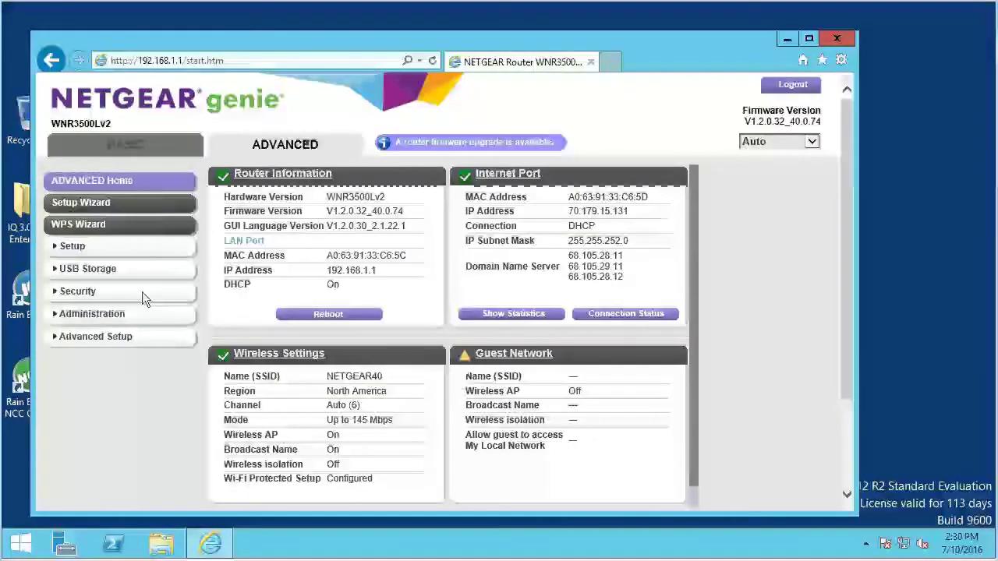
left_click(117, 340)
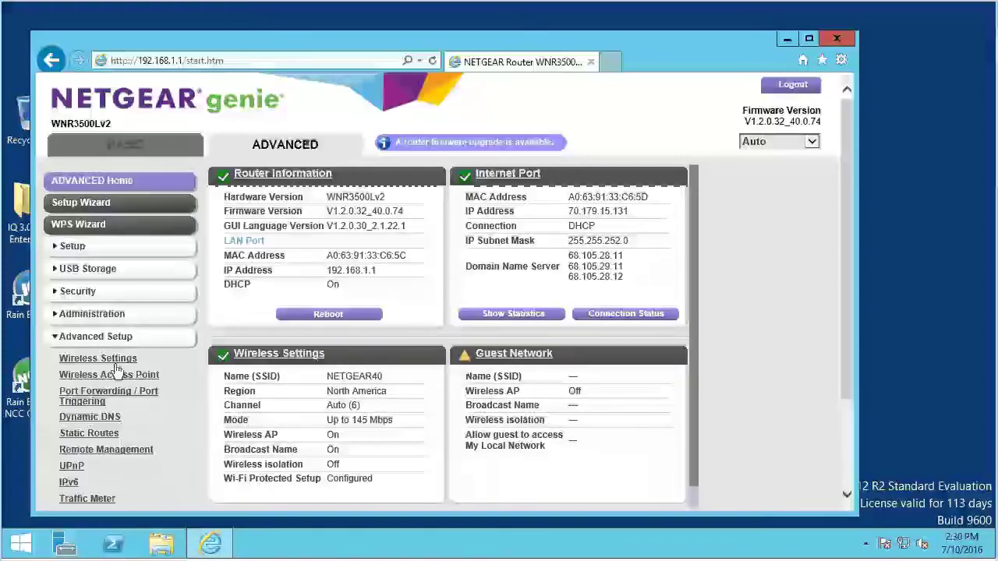
left_click(108, 398)
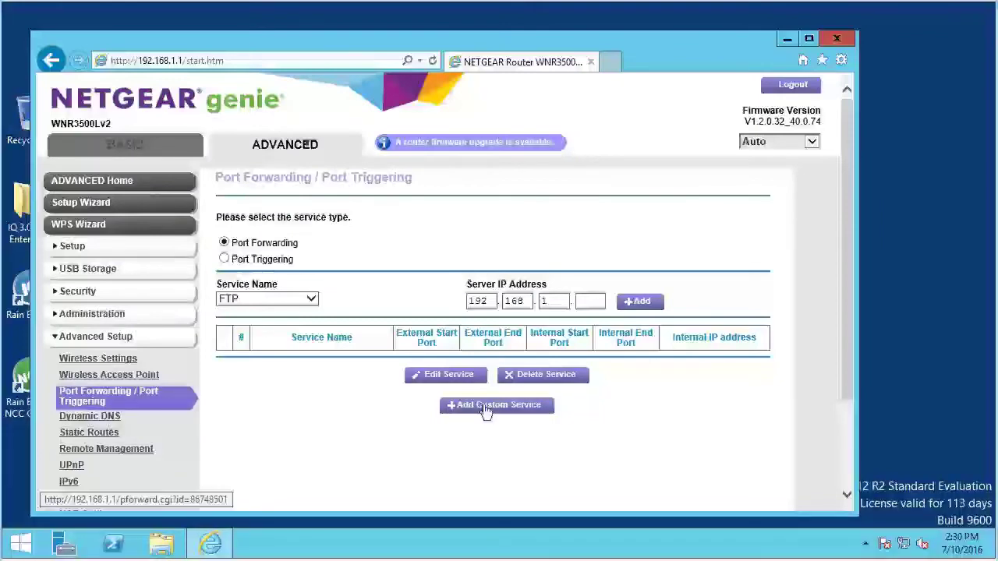
left_click(485, 411)
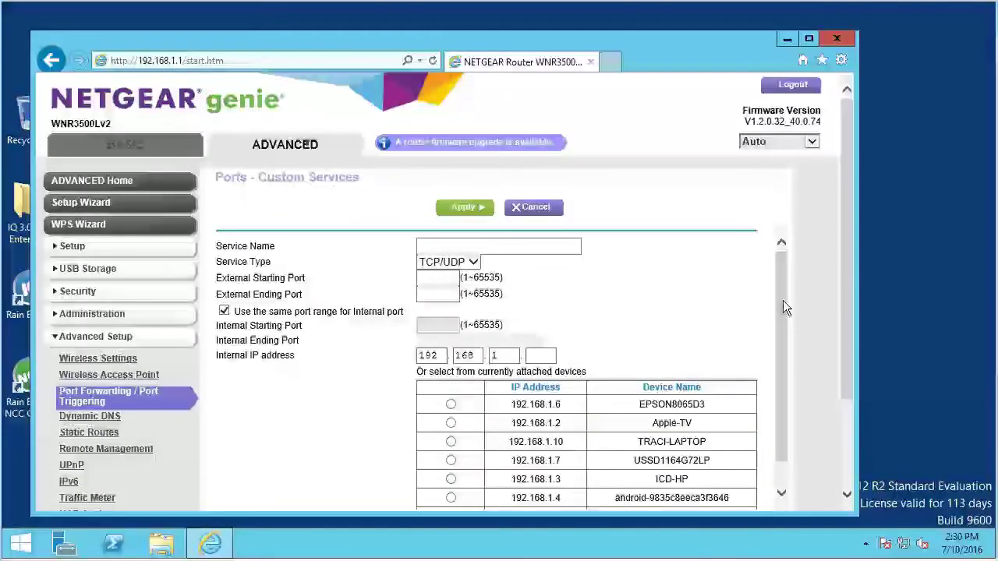
- Name the custom service 'Rainbird IQ' with service type TCP/UDP
left_click(507, 247)
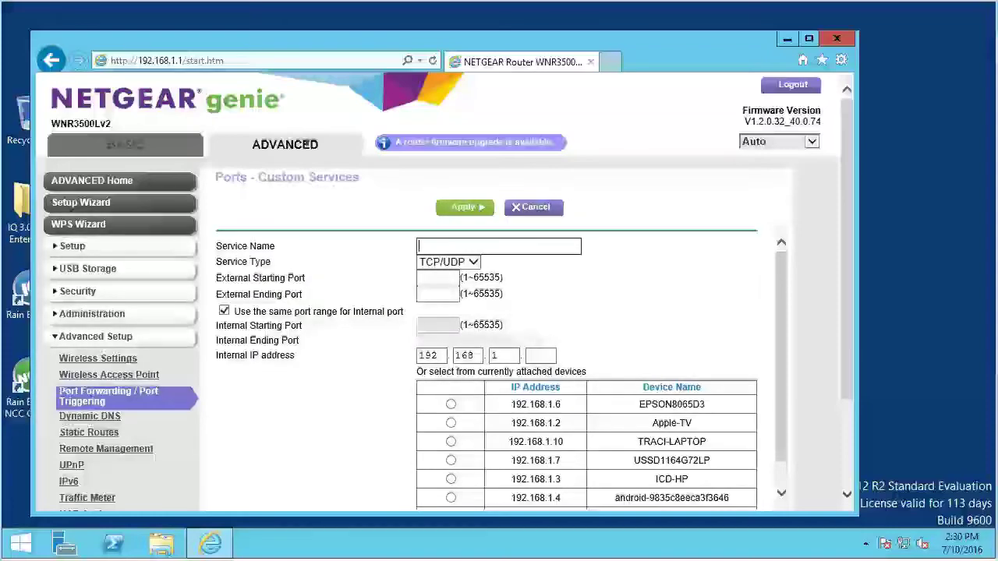
type("Ra")
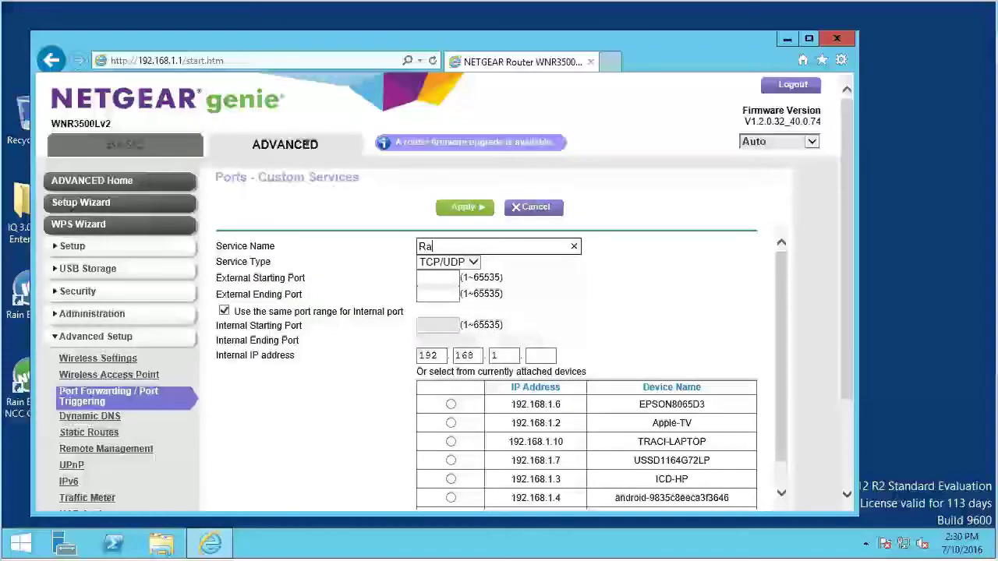
type("inbird IQ")
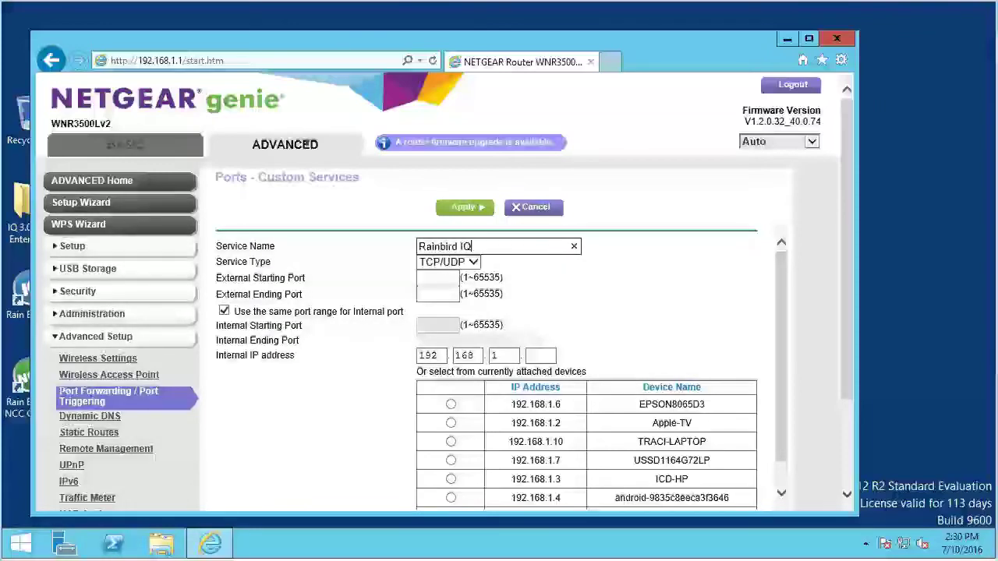
left_click(473, 265)
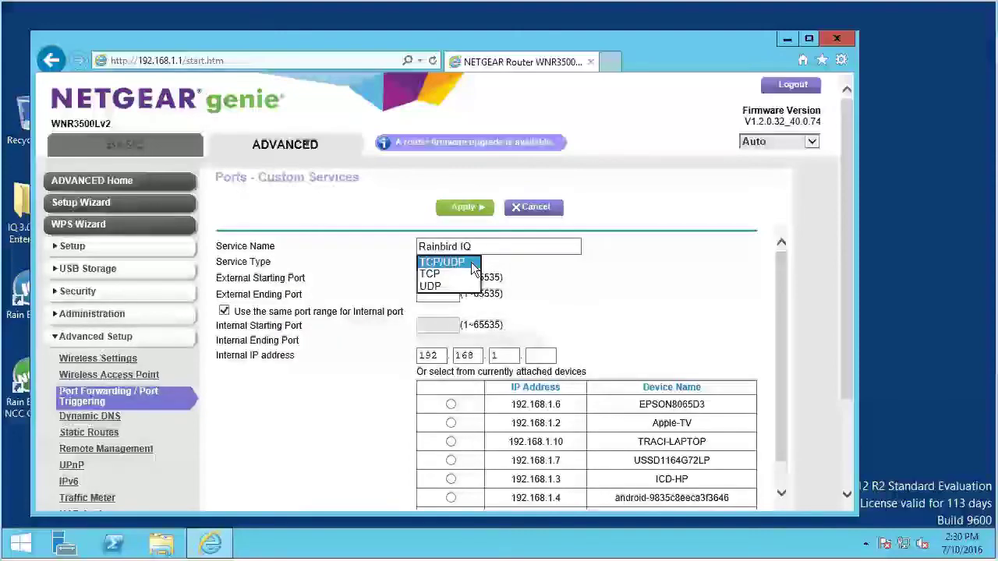
left_click(471, 265)
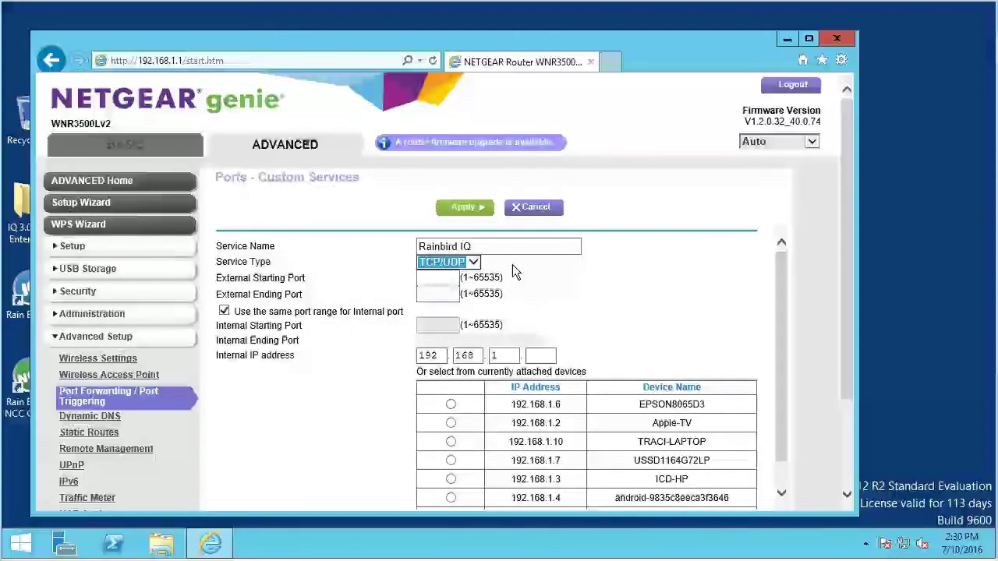
- Forward external ports 50005–50005 to internal IP 192.168.1.75 and apply the rule
left_click(436, 279)
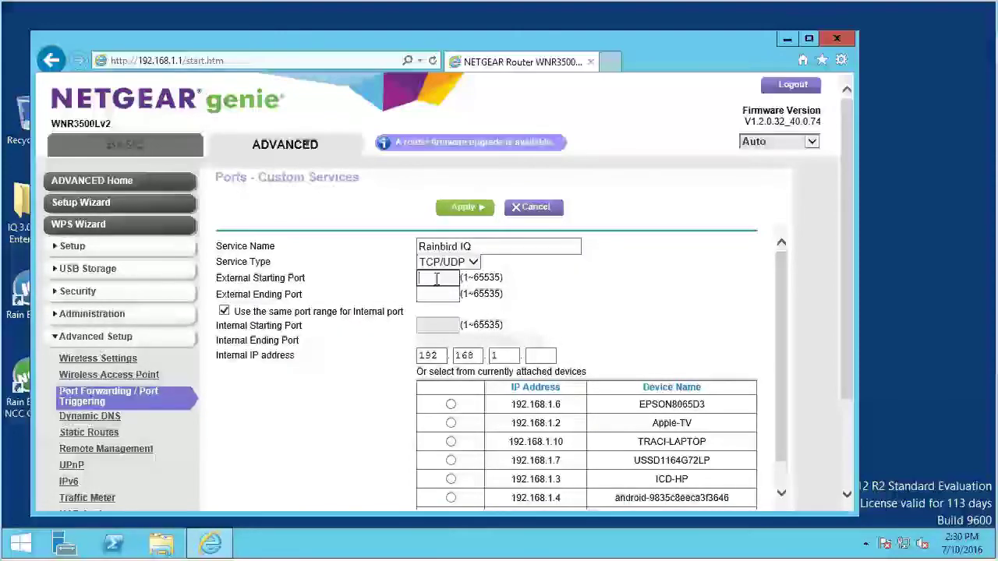
type("50")
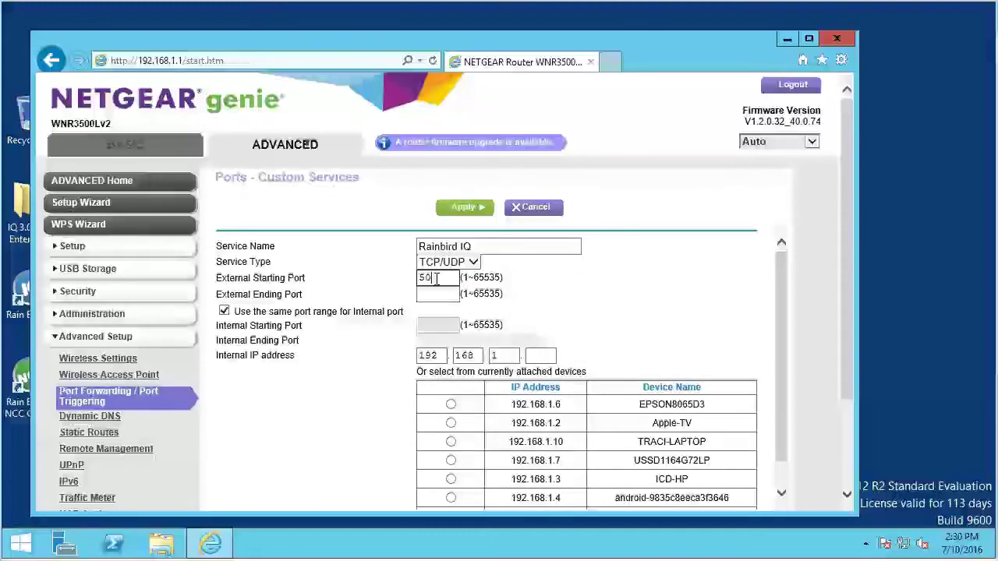
type("005")
left_click(437, 293)
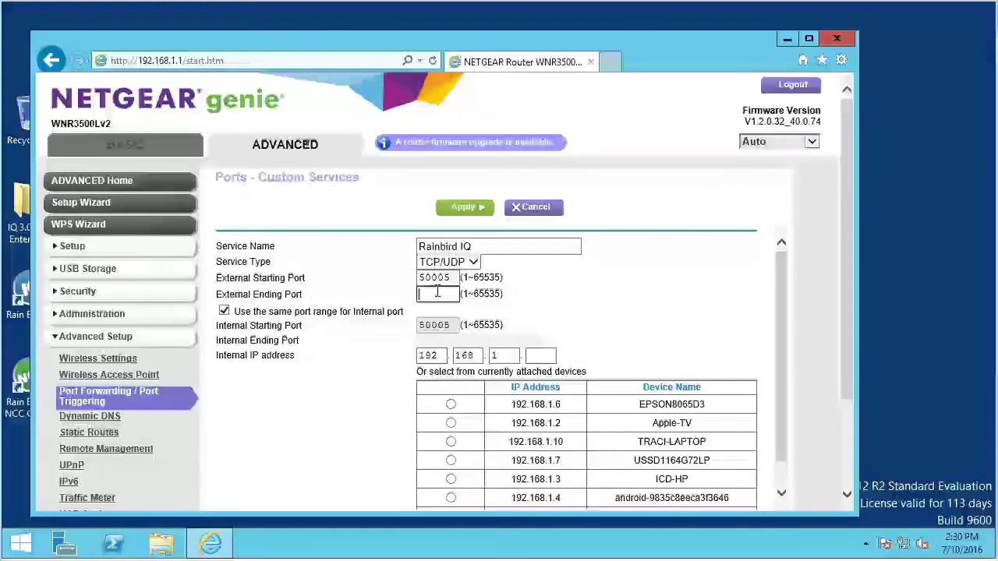
type("5")
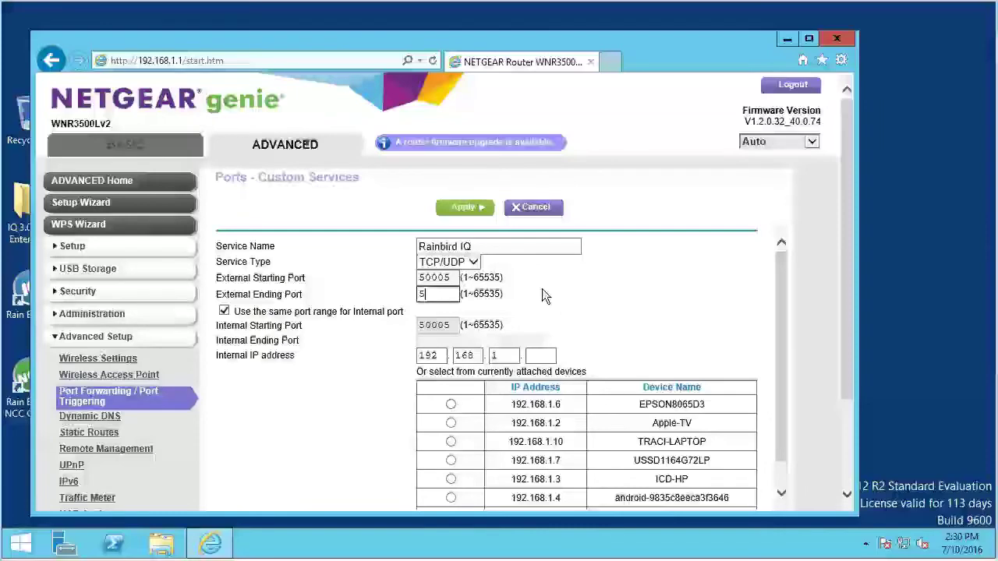
type("0005")
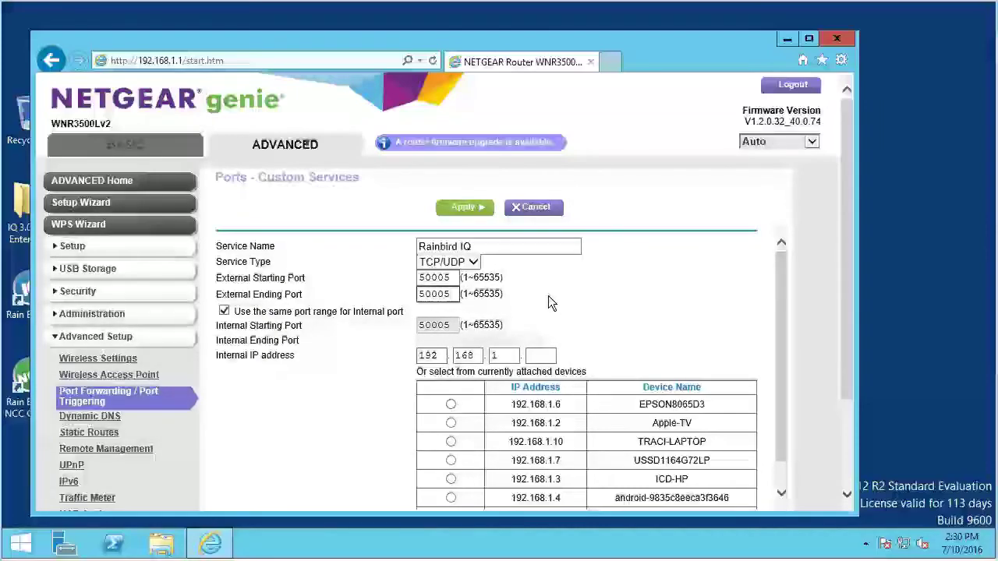
key("Tab")
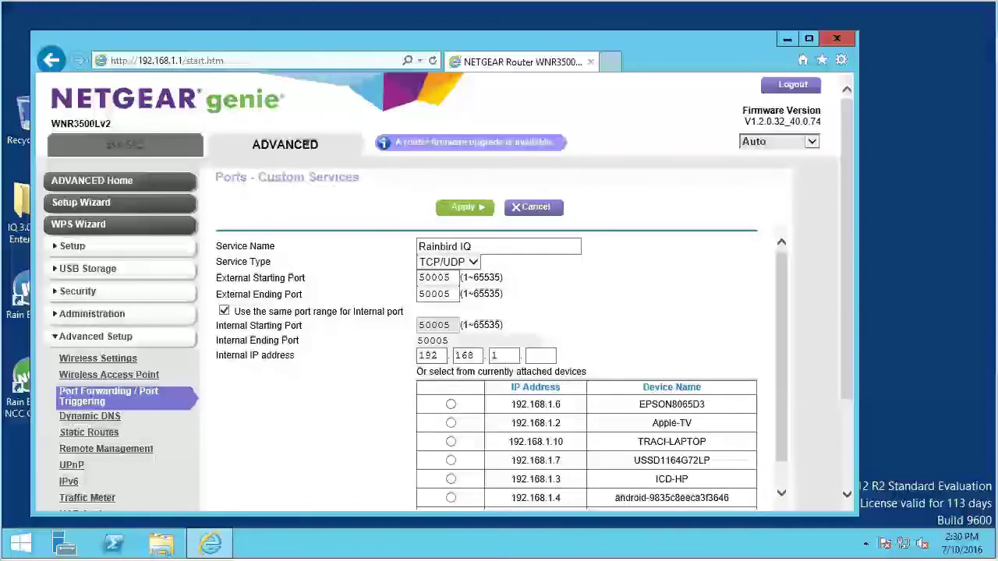
left_click(534, 356)
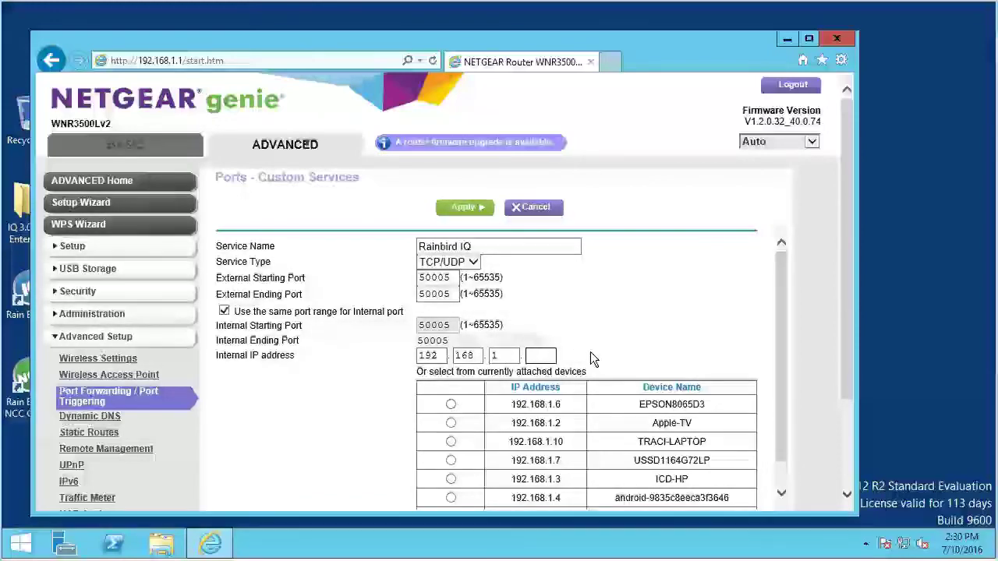
type("75")
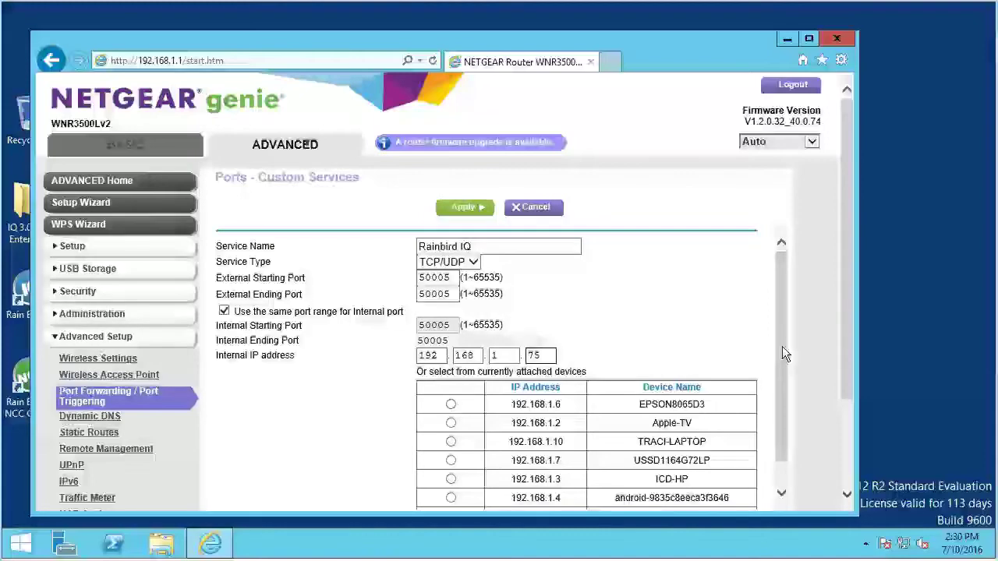
left_click_drag(782, 346, 787, 397)
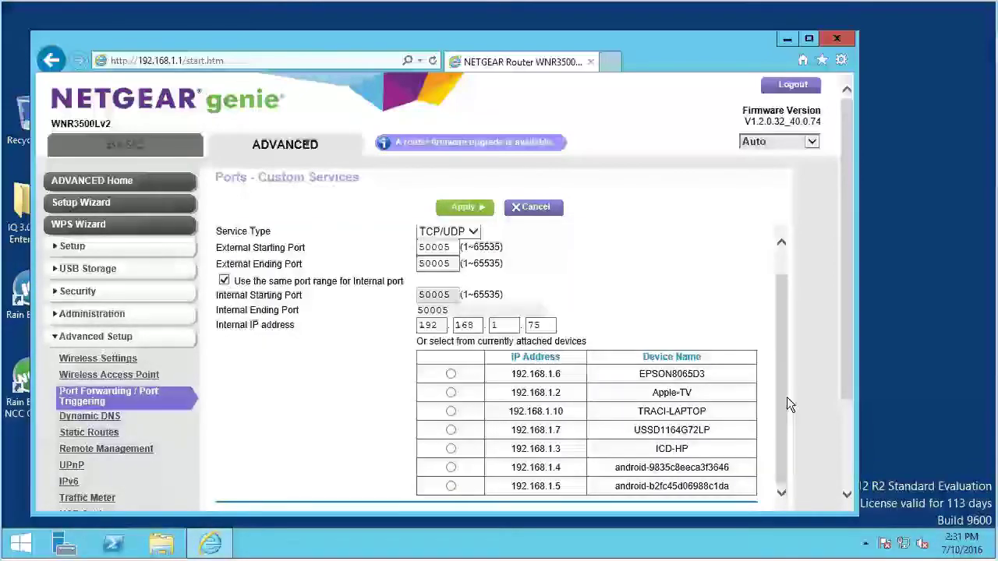
left_click(470, 210)
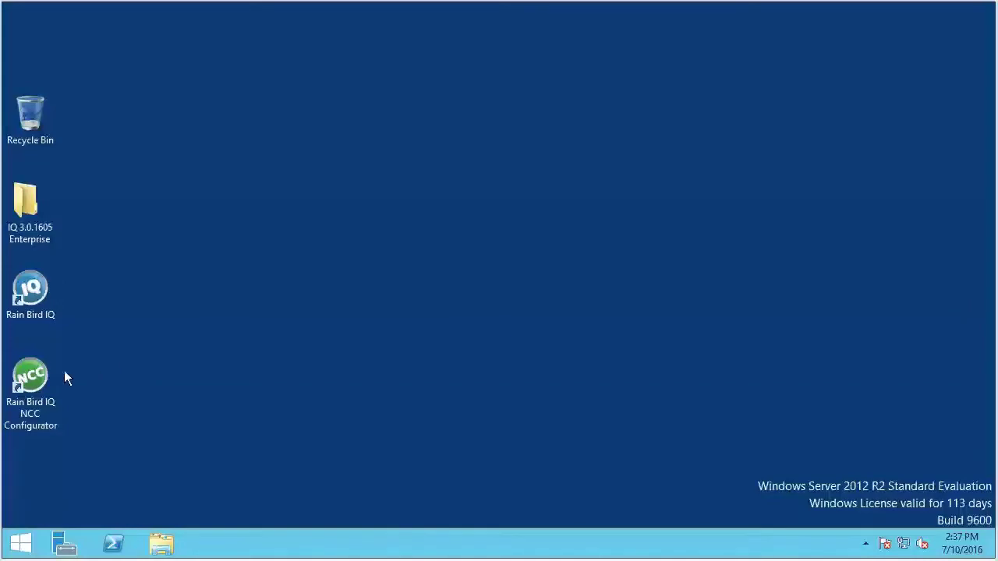
double_click(33, 380)
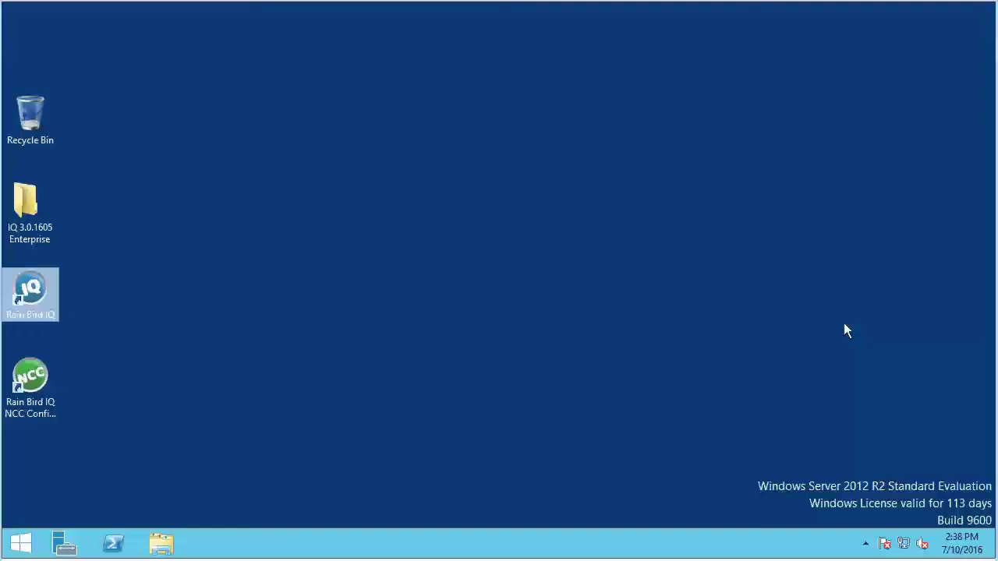
key("Return")
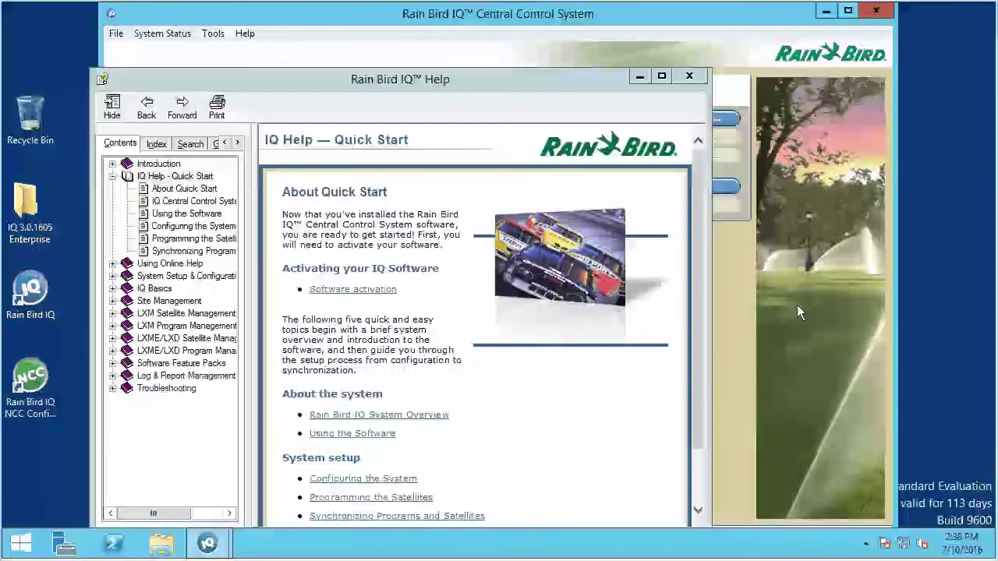
- Dismiss the quick start help and add an LXME satellite with a Direct IQNet connection
left_click(689, 77)
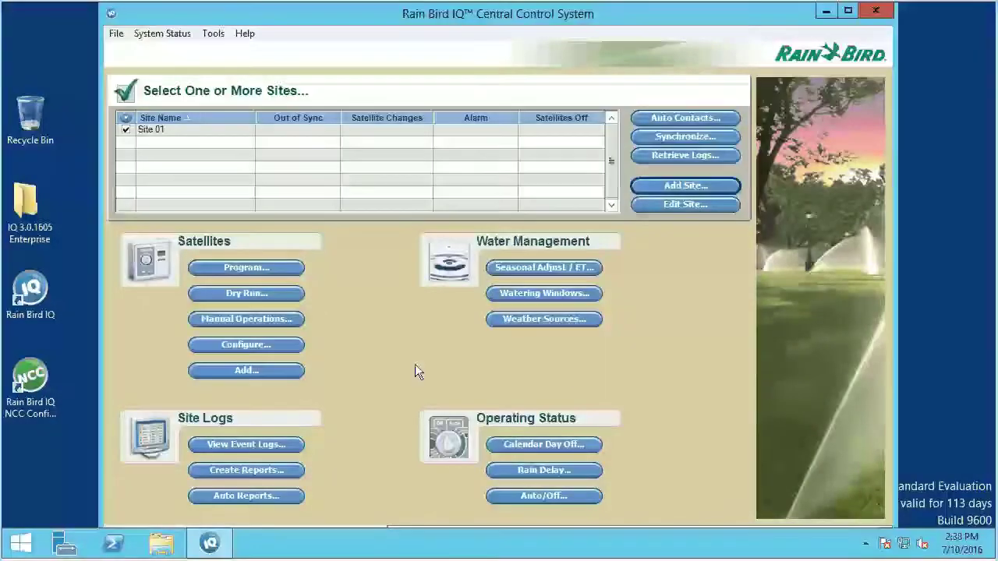
left_click(287, 374)
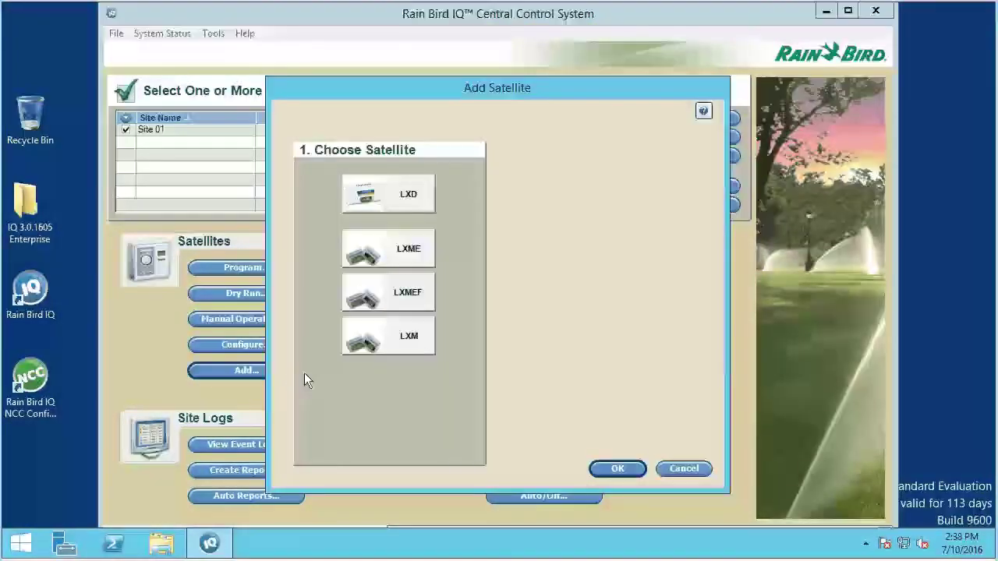
left_click(407, 253)
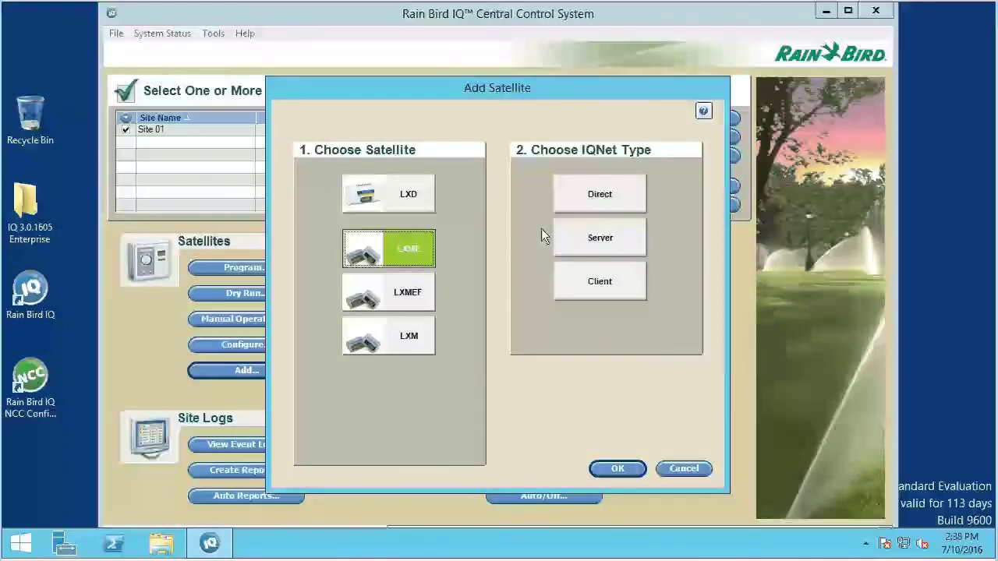
left_click(600, 196)
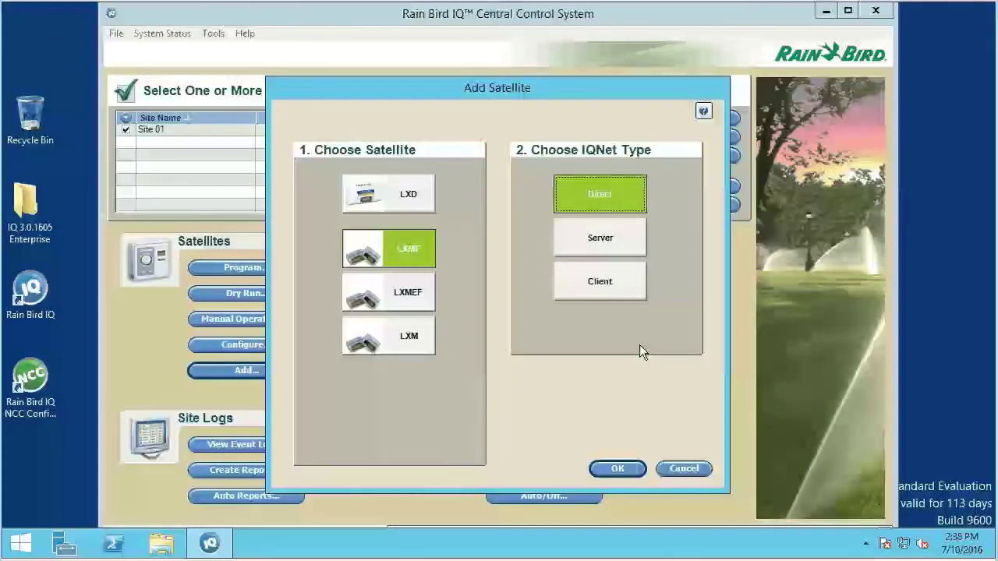
left_click(616, 468)
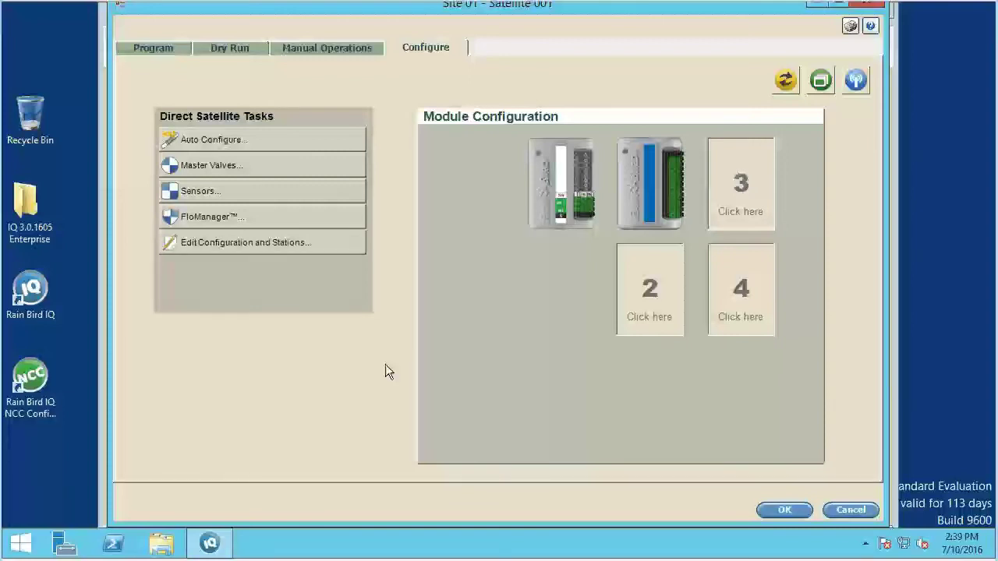
left_click(288, 243)
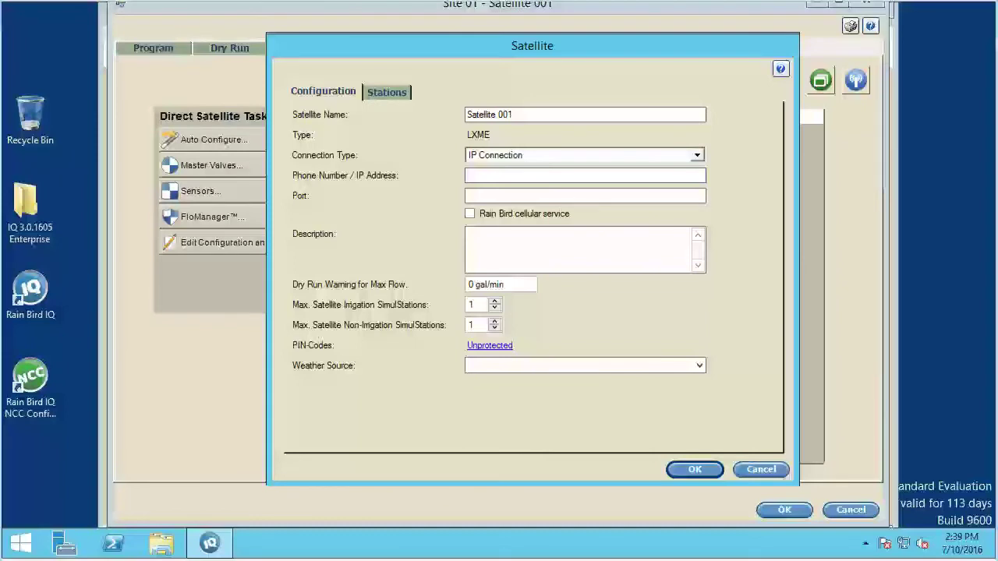
type("192.168.1.75")
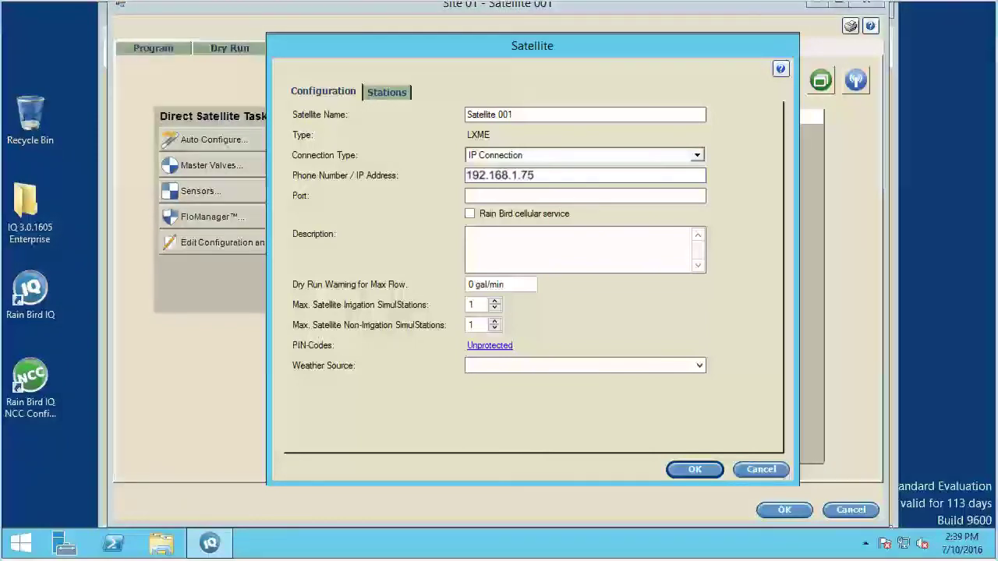
left_click(506, 195)
type("50005")
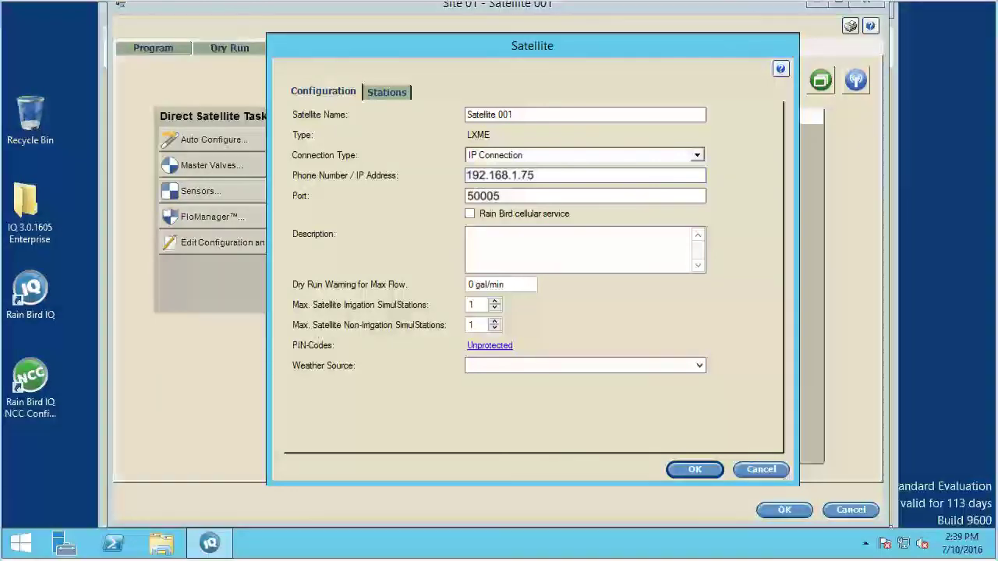
key("ctrl+a")
key("BackSpace")
type("68.110.60.191")
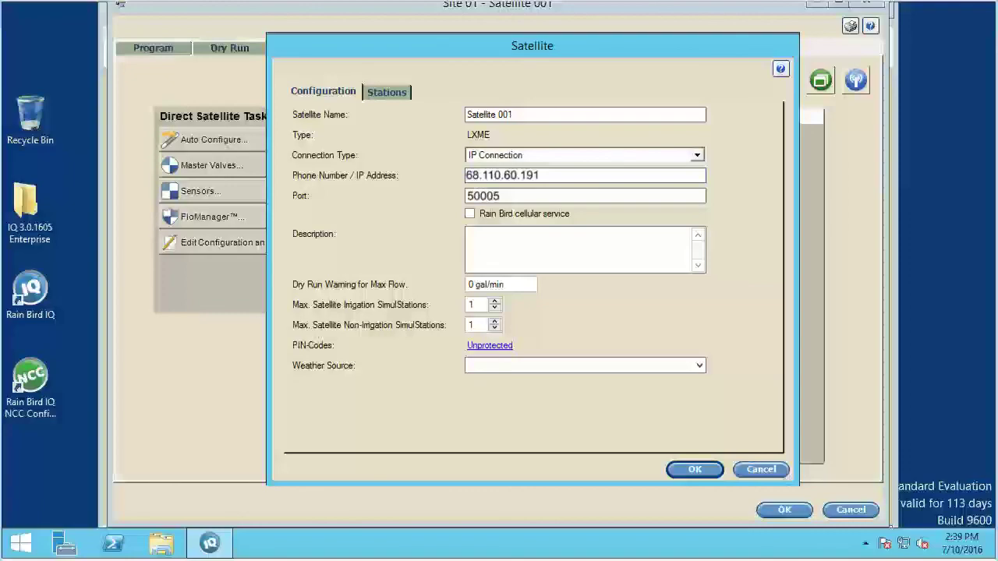